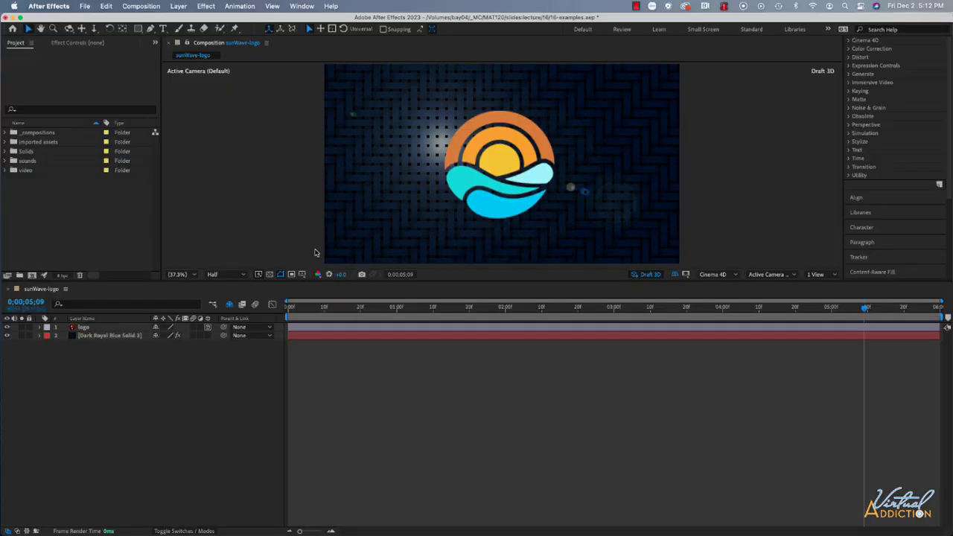
Examine the blue solid background by switching its CC Threads and Lens Flare effects, and its layer visibility, off and back on
left_click(46, 328)
left_click(94, 336)
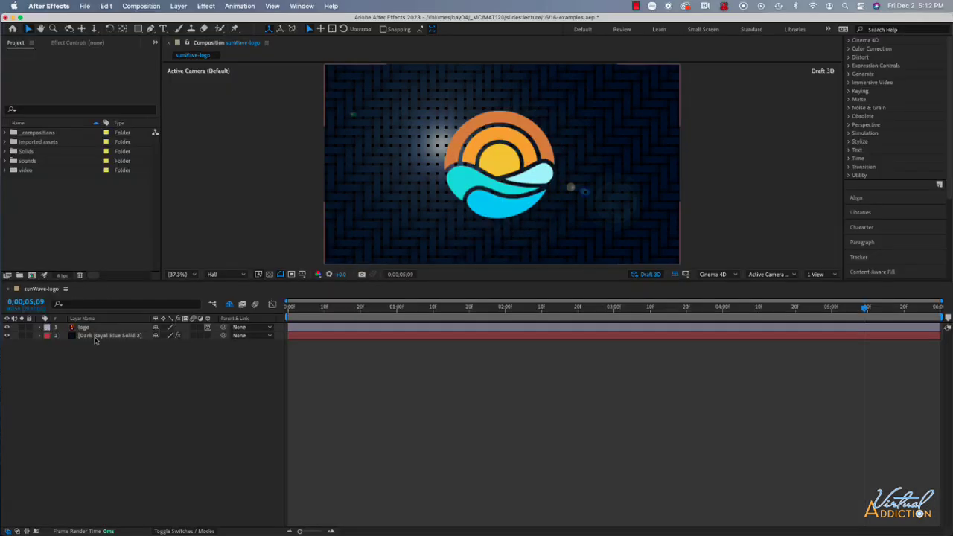
left_click(41, 336)
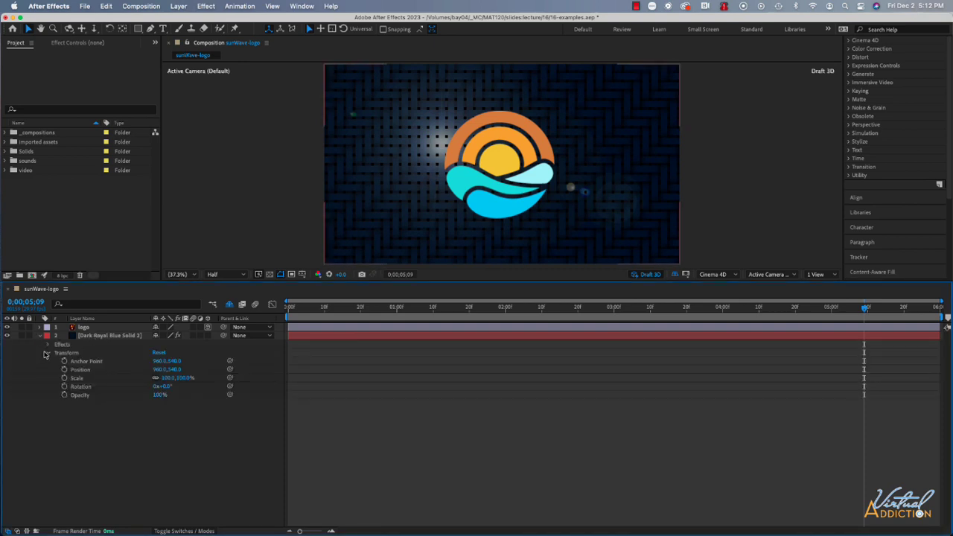
left_click(49, 353)
left_click(48, 345)
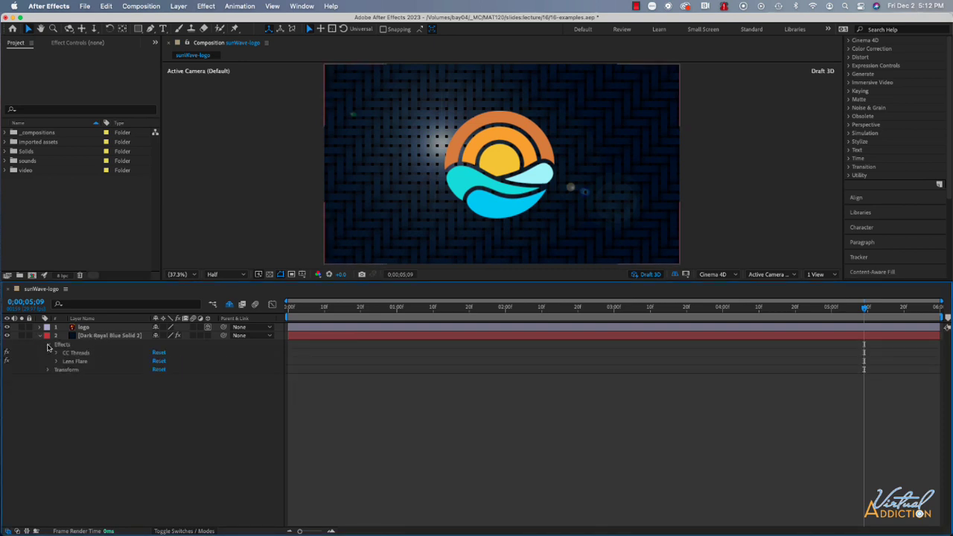
left_click(9, 362)
left_click(8, 355)
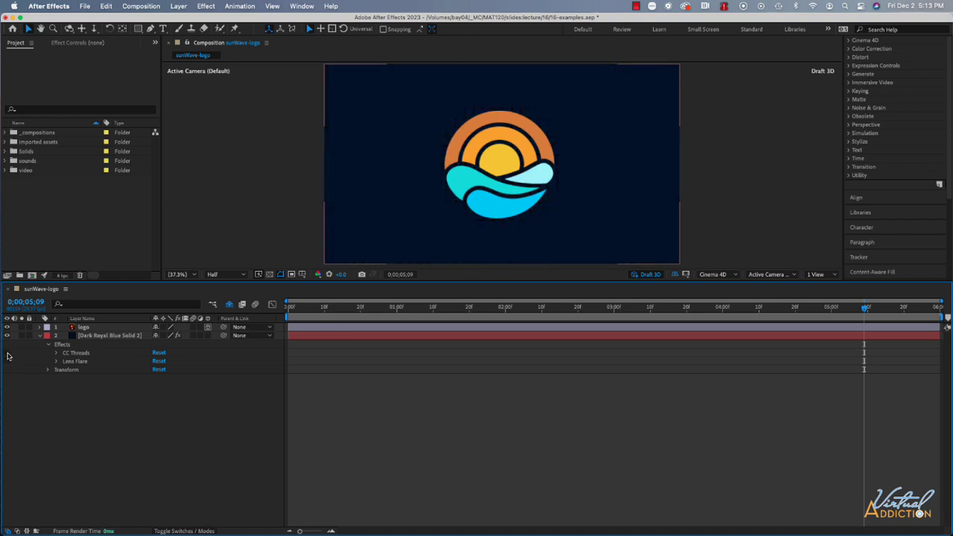
left_click(7, 354)
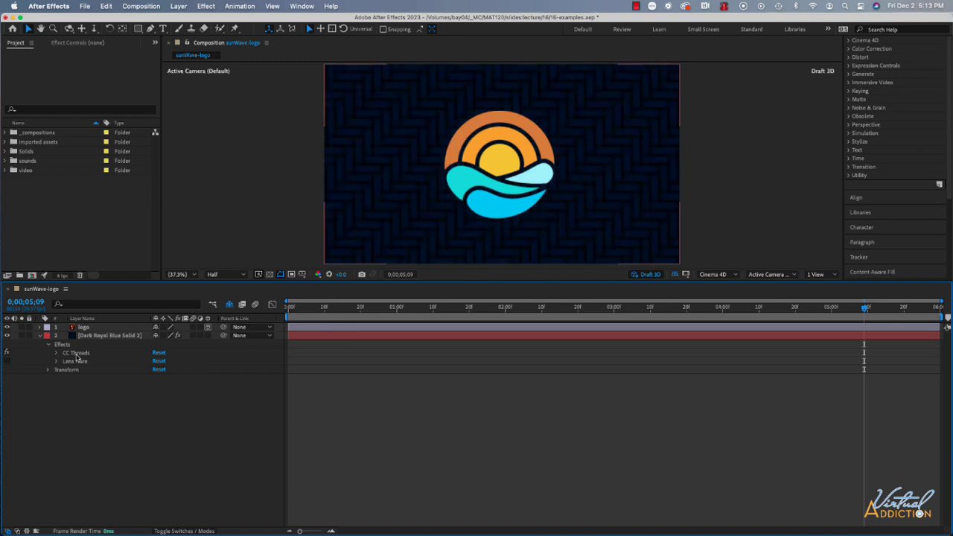
left_click(7, 361)
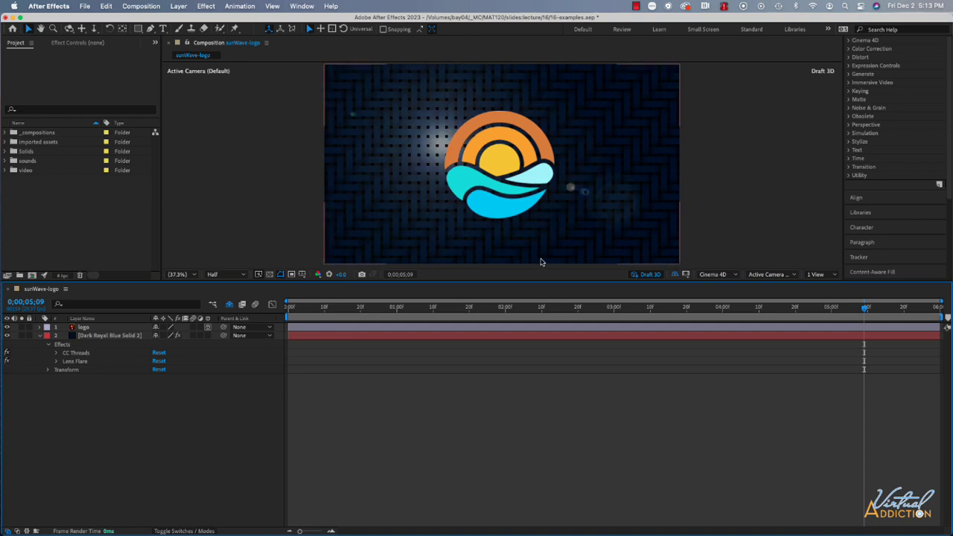
left_click(39, 338)
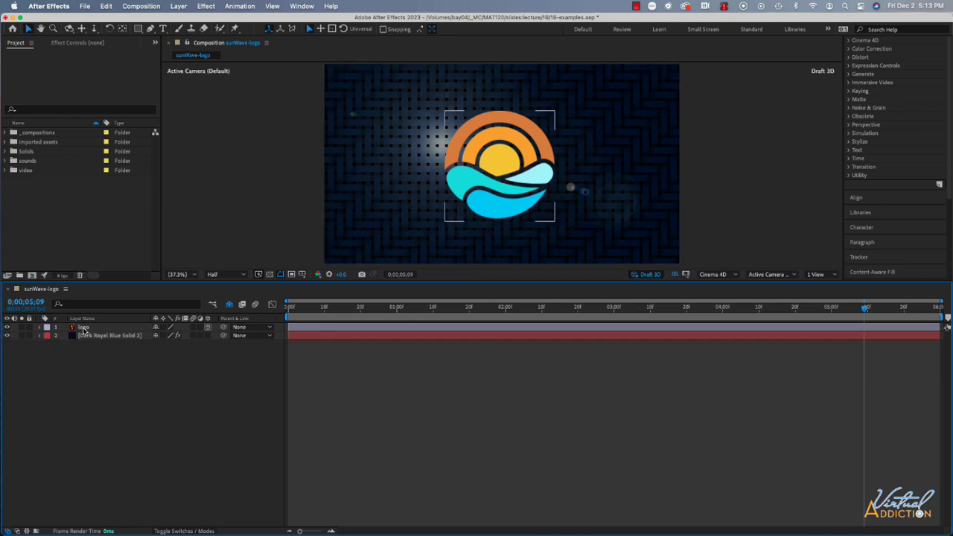
left_click(7, 336)
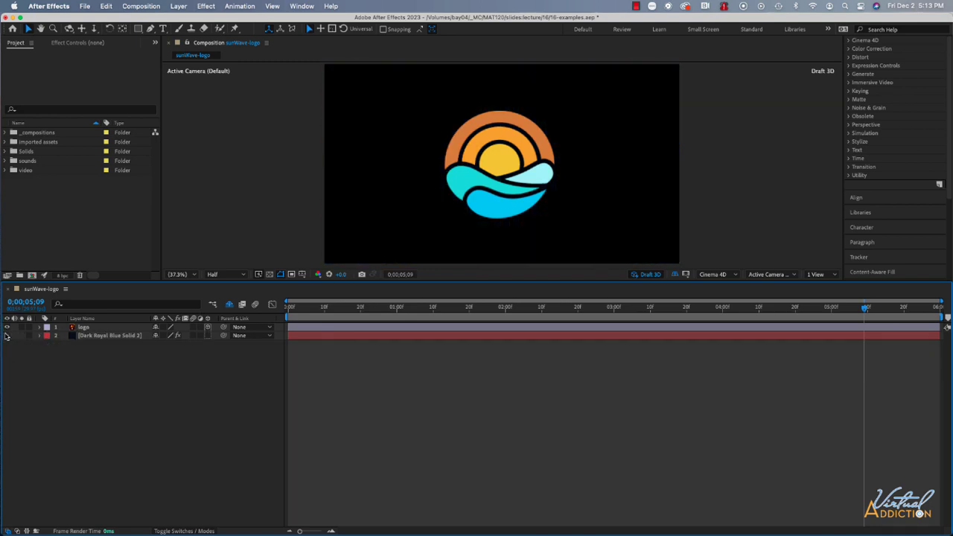
left_click(7, 336)
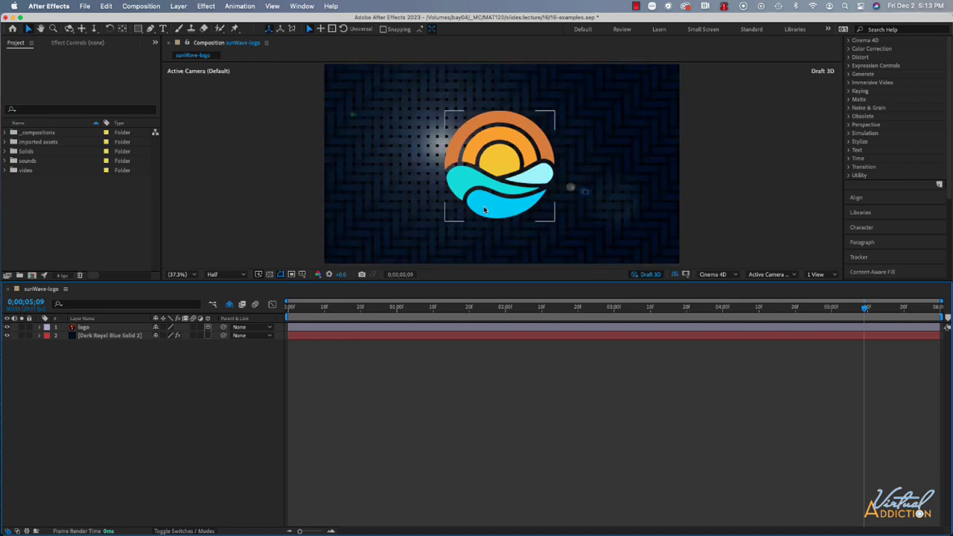
Switch the logo layer's 3D option off and back on, and examine the layer's Geometry Options
left_click(208, 327)
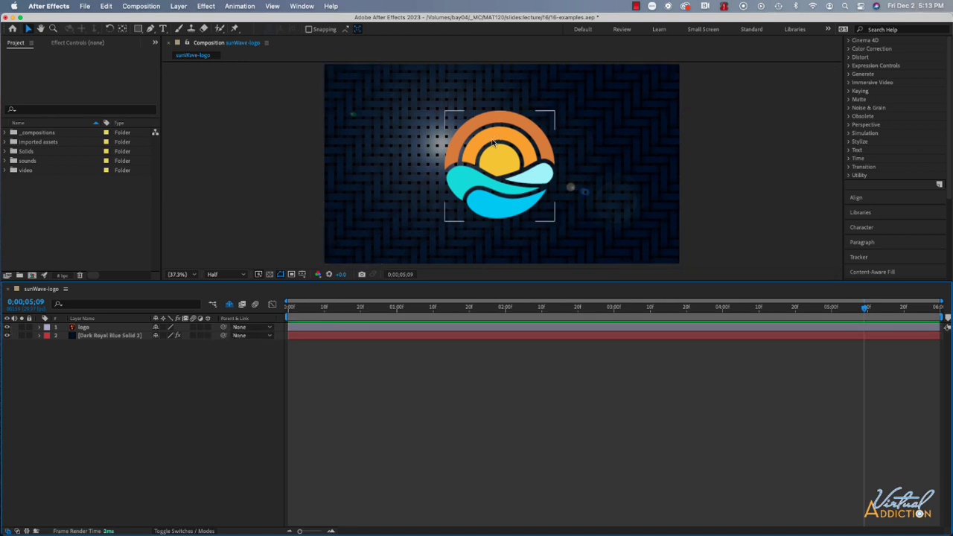
left_click(208, 327)
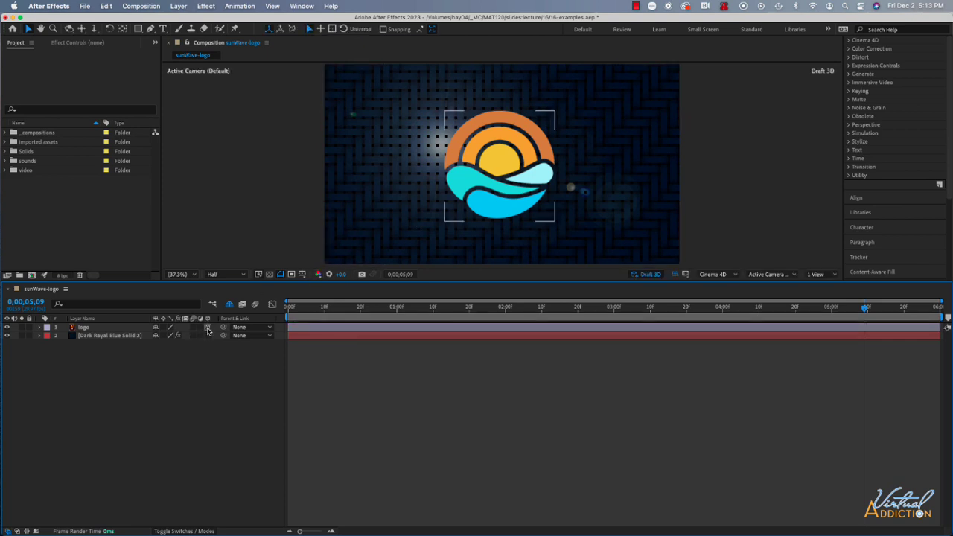
left_click(41, 328)
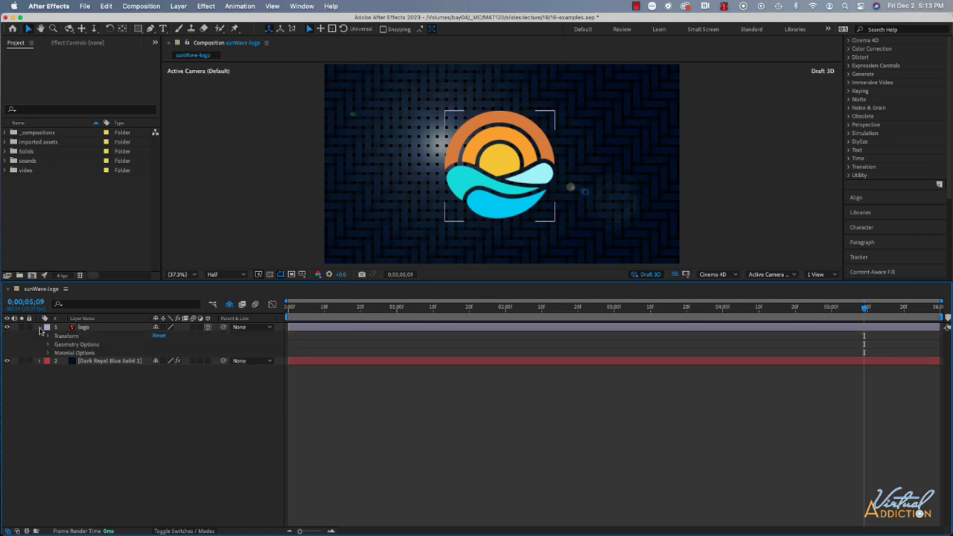
left_click(49, 345)
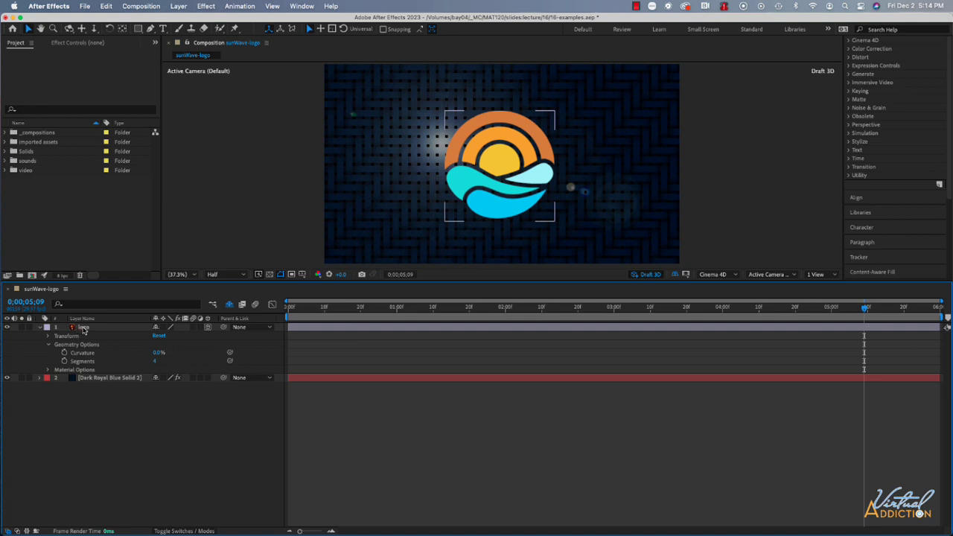
left_click(40, 329)
Create shapes from the logo vector layer and delete the original logo layer
right_click(87, 329)
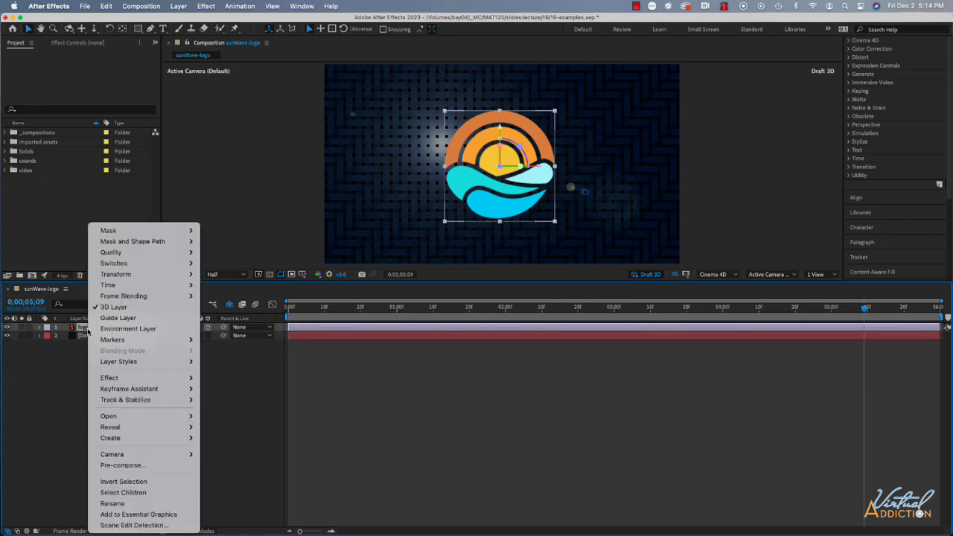
mouse_move(124, 441)
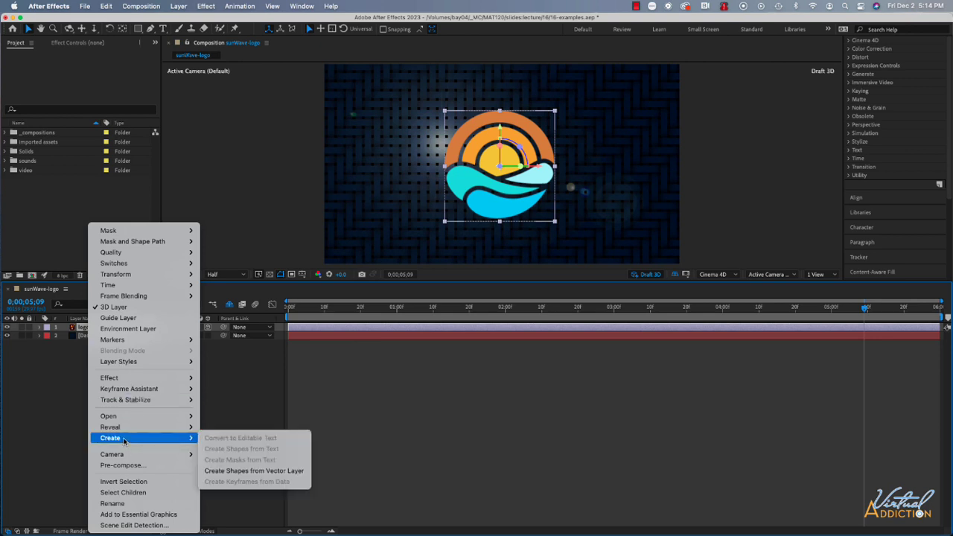
left_click(242, 473)
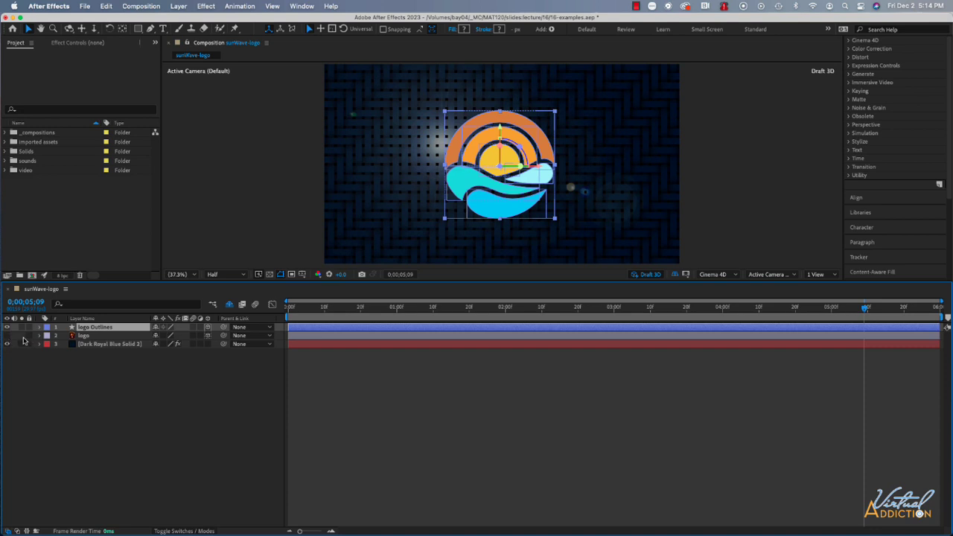
left_click(103, 336)
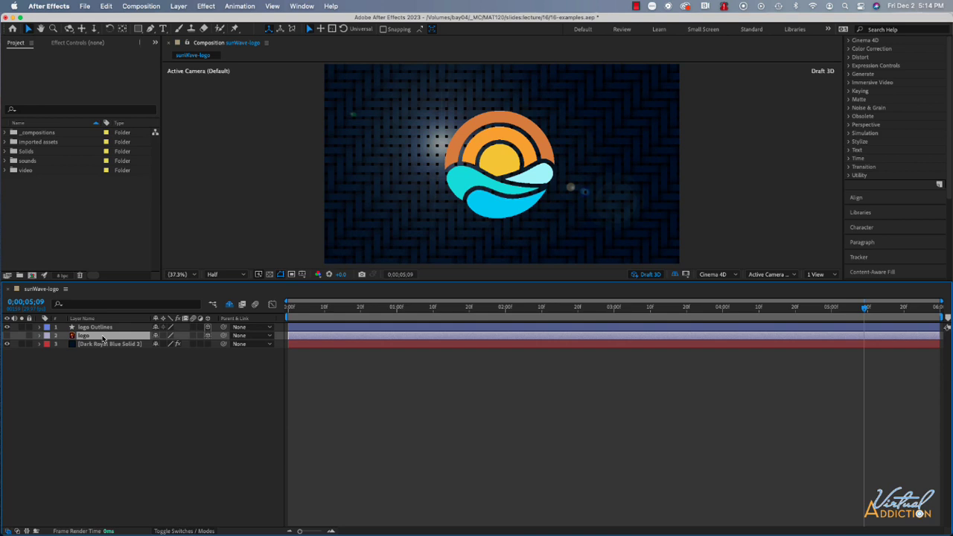
key("Delete")
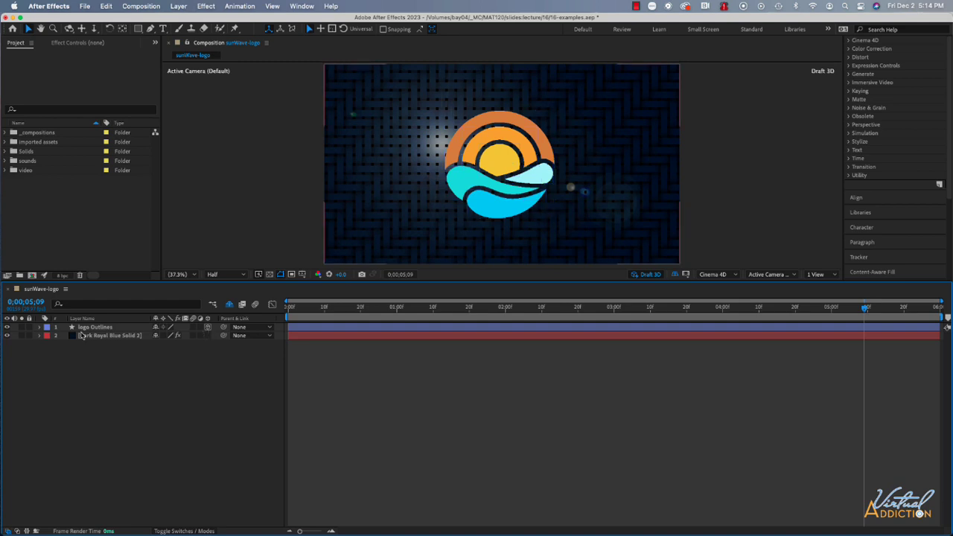
Reveal the Geometry Options of the logo Outlines layer and show the composition in 2 Views
left_click(40, 329)
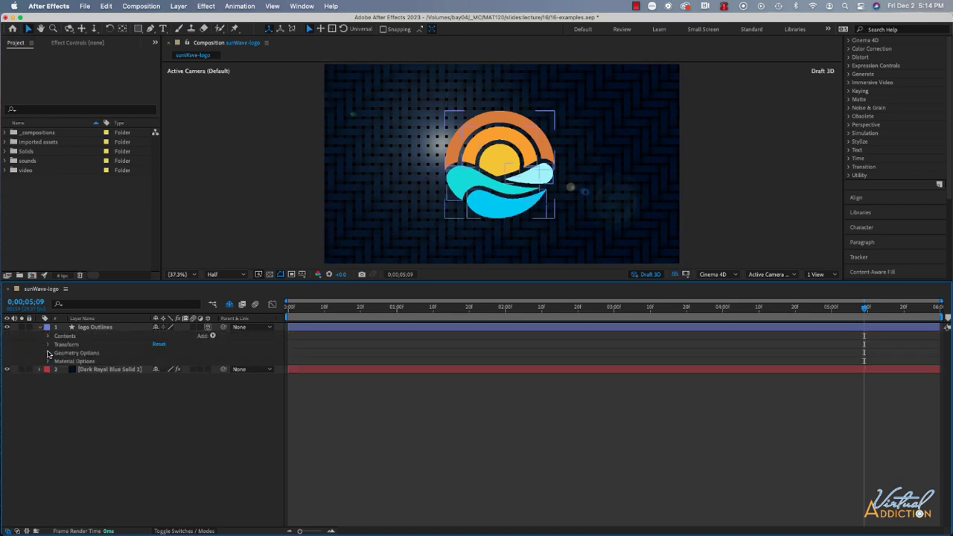
left_click(48, 353)
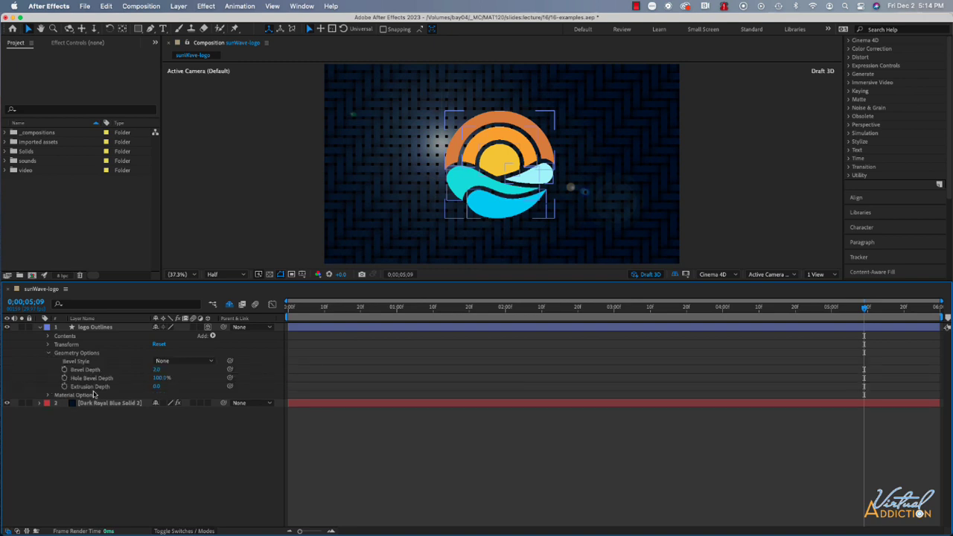
left_click(818, 276)
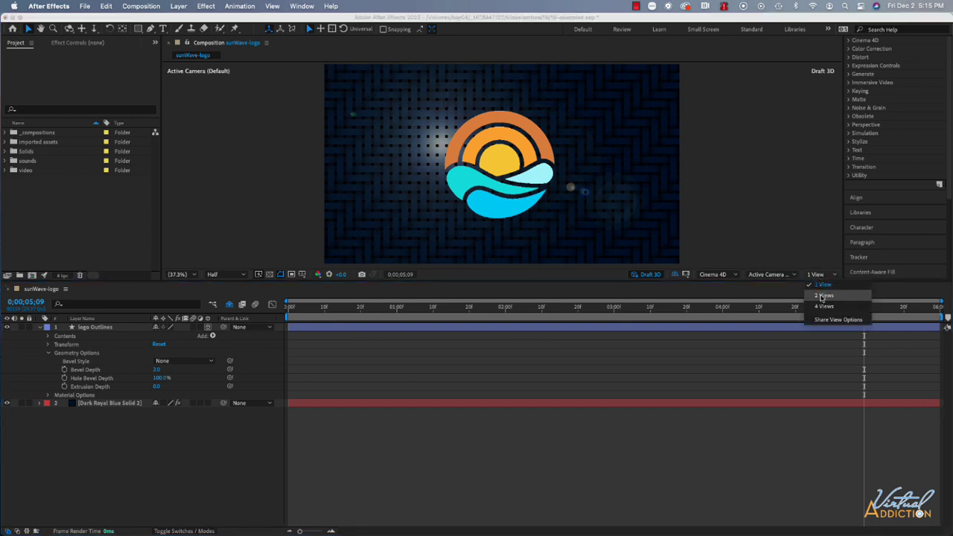
left_click(824, 295)
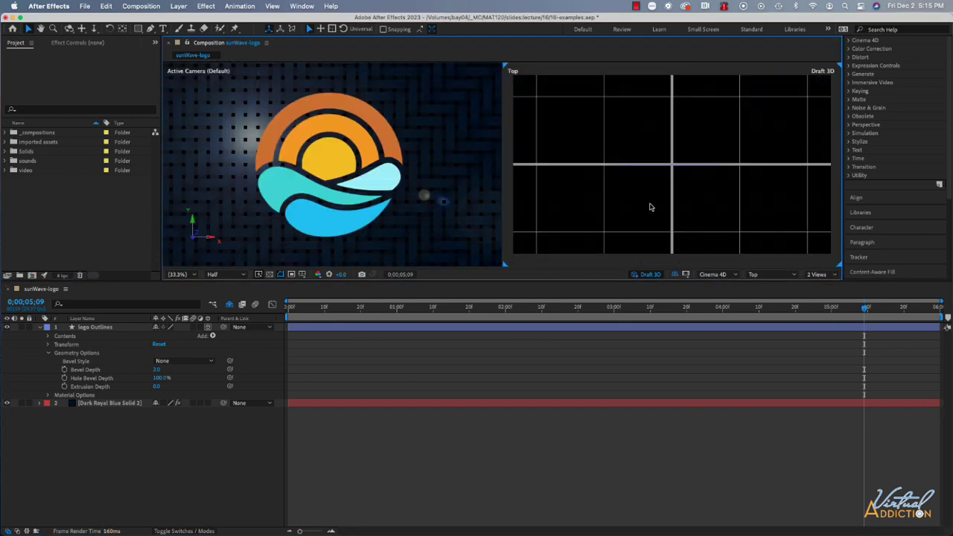
scroll(650, 207, "down", 1)
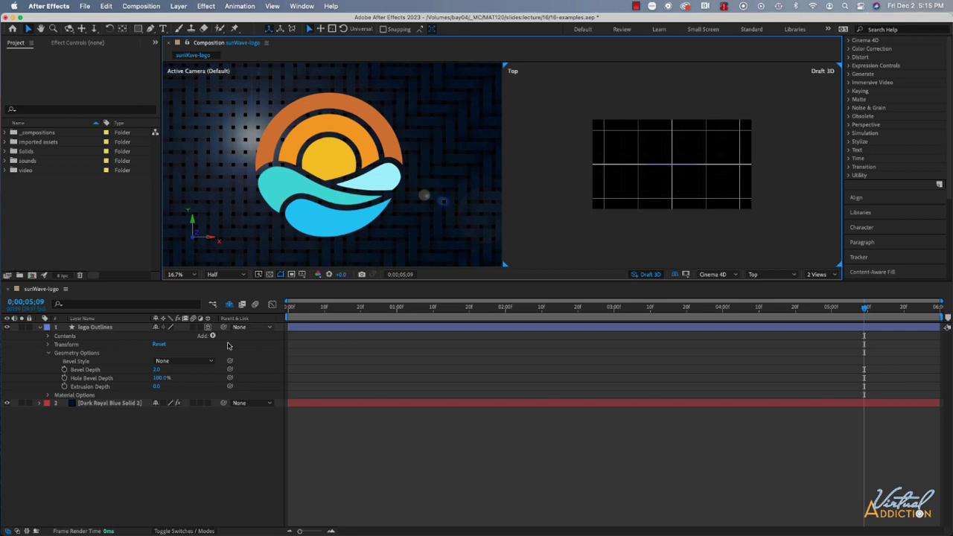
Set the logo Outlines layer's Extrusion Depth to 100 and its Bevel Style to Angular
left_click(156, 387)
left_click_drag(157, 388, 204, 385)
left_click(672, 163)
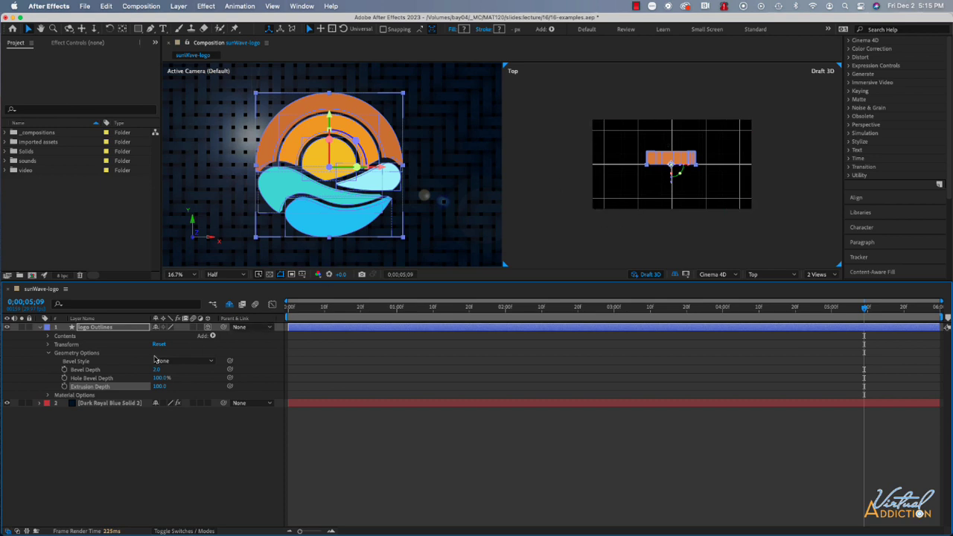
left_click(179, 361)
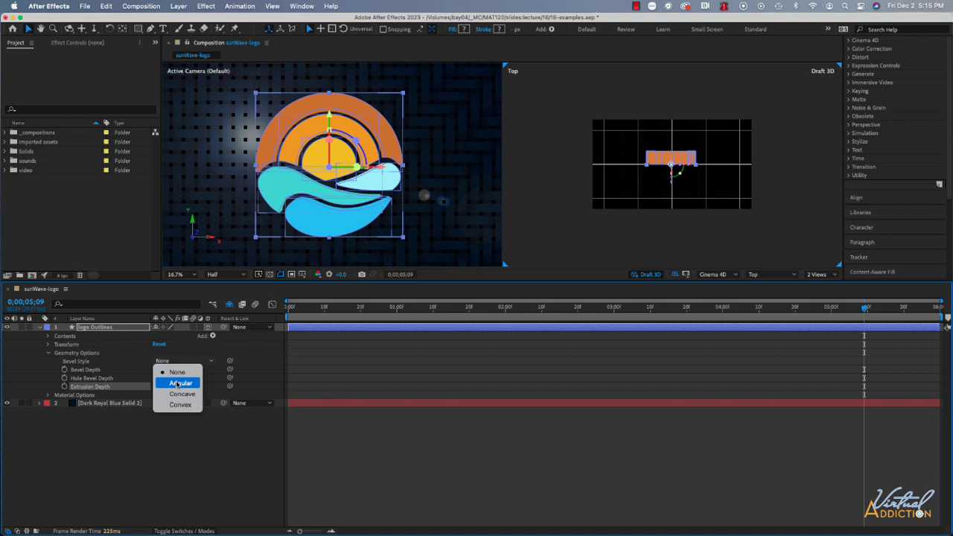
left_click(179, 383)
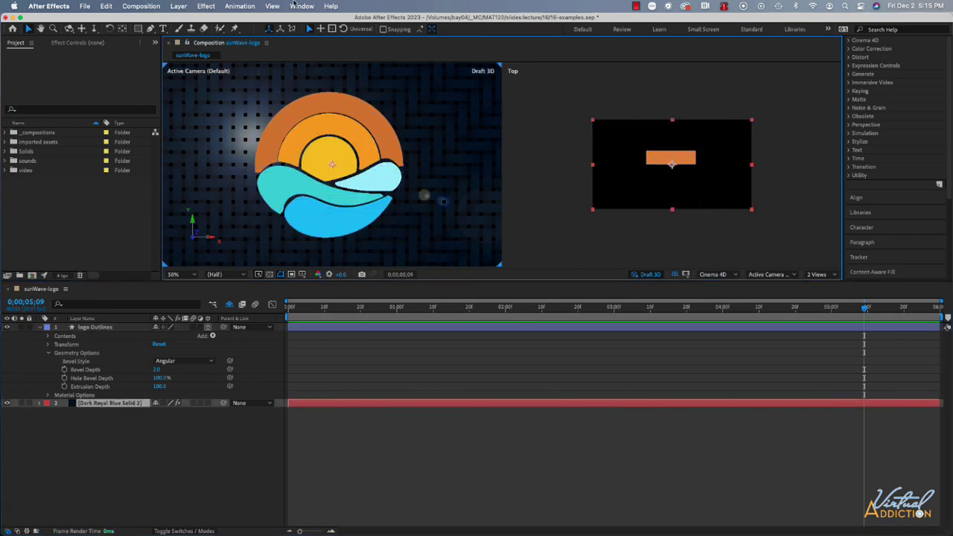
Add a white Spot light named Spot Light 1 with 100% intensity and Casts Shadows enabled
left_click(176, 6)
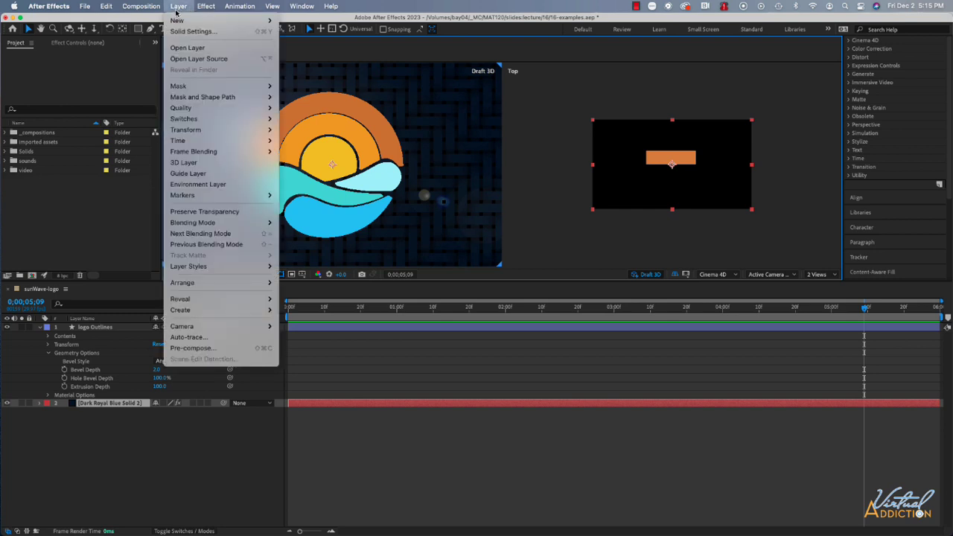
mouse_move(177, 20)
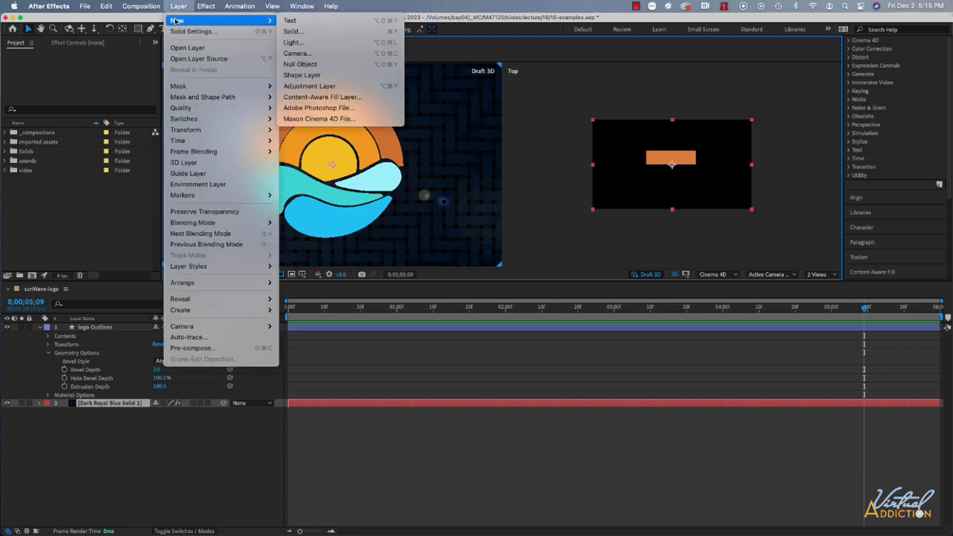
left_click(293, 43)
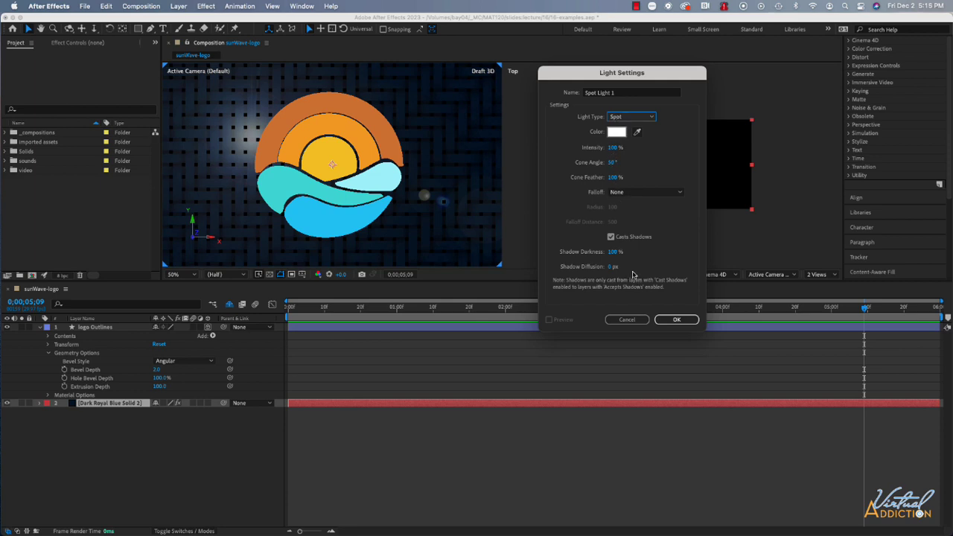
left_click(683, 321)
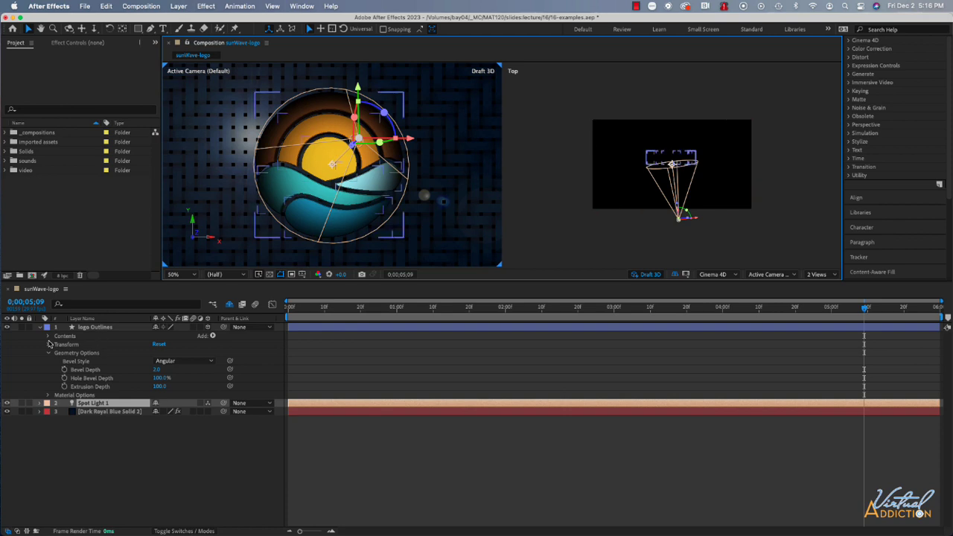
Move the Spot Light 1 layer above logo Outlines in the layer stack and collapse the logo Outlines properties
left_click(97, 326)
left_click_drag(97, 326, 97, 328)
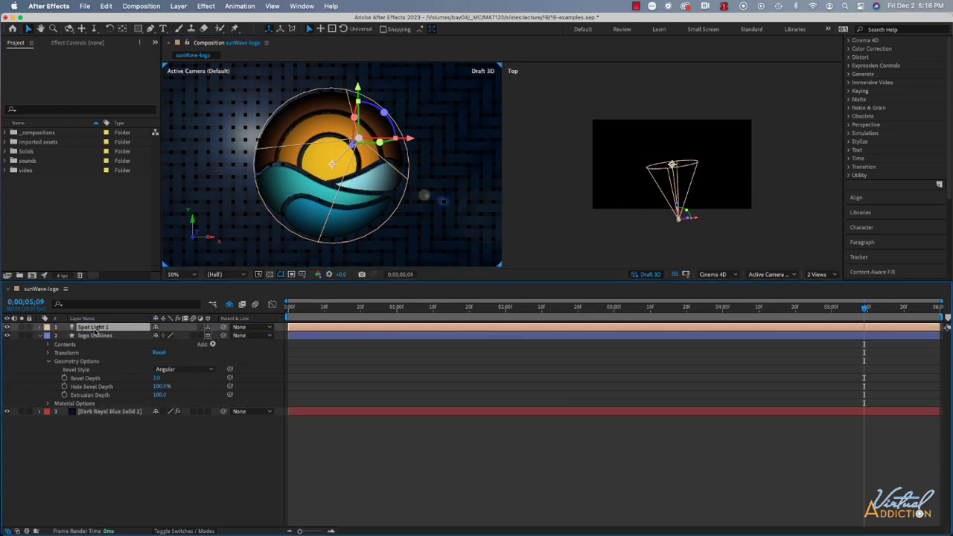
left_click(40, 335)
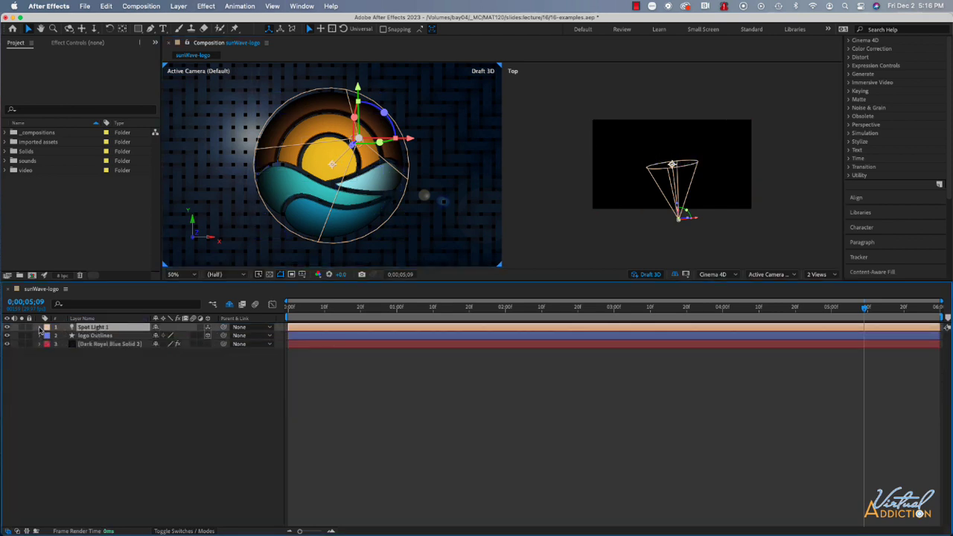
Set the intensity of Spot Light 1 to 120% in its Light Options
left_click(40, 328)
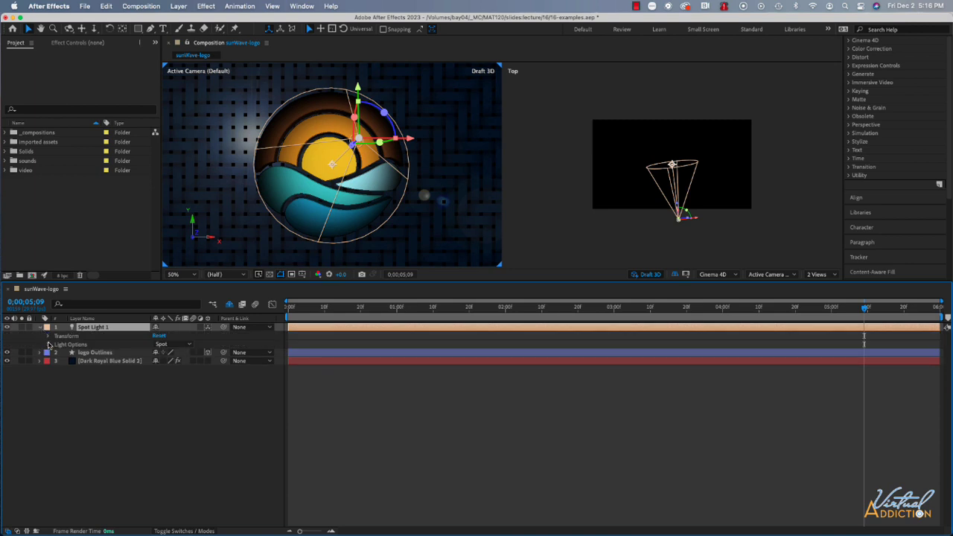
left_click(48, 344)
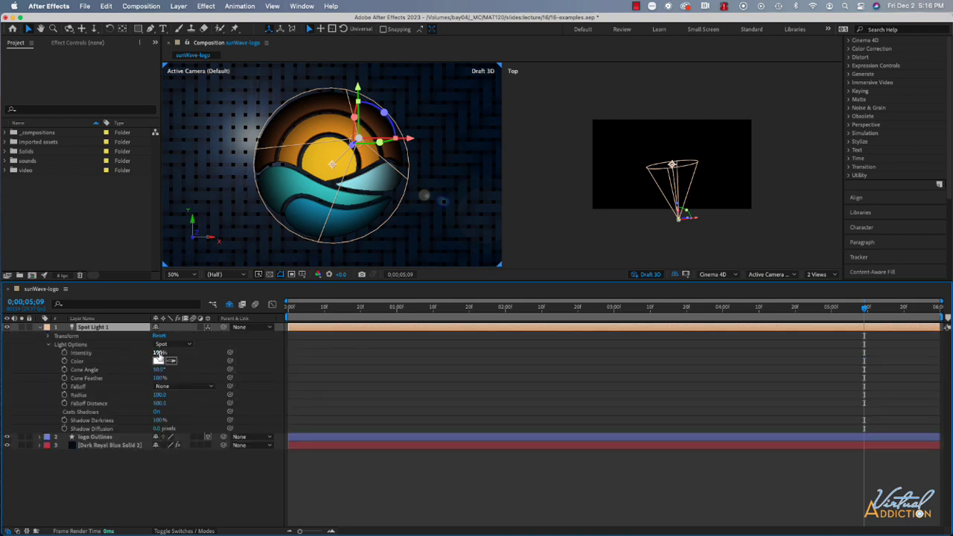
left_click(159, 353)
type("120")
key("Return")
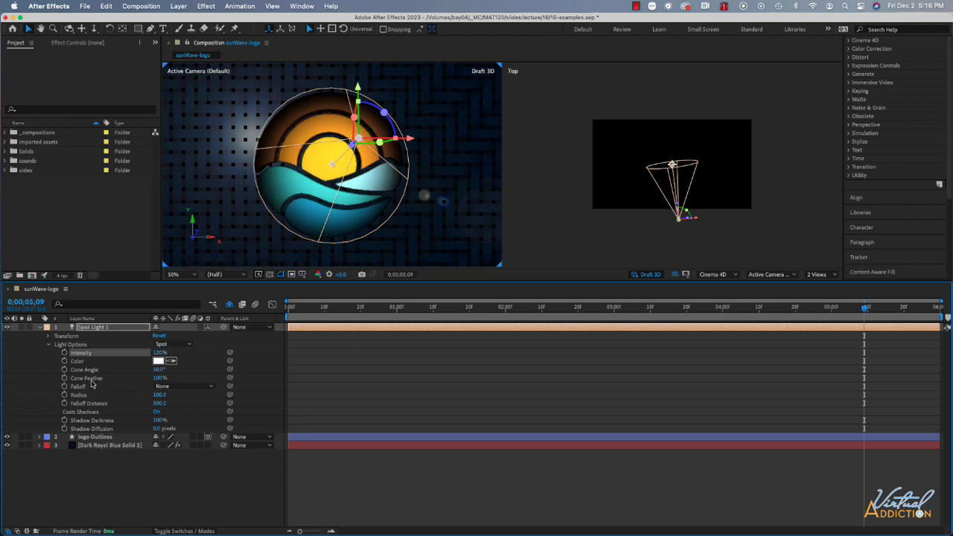
Set Spot Light 1's Cone Angle to 75°, collapse its properties, and show the second view as an enlarged Custom View 1
left_click_drag(159, 369, 169, 370)
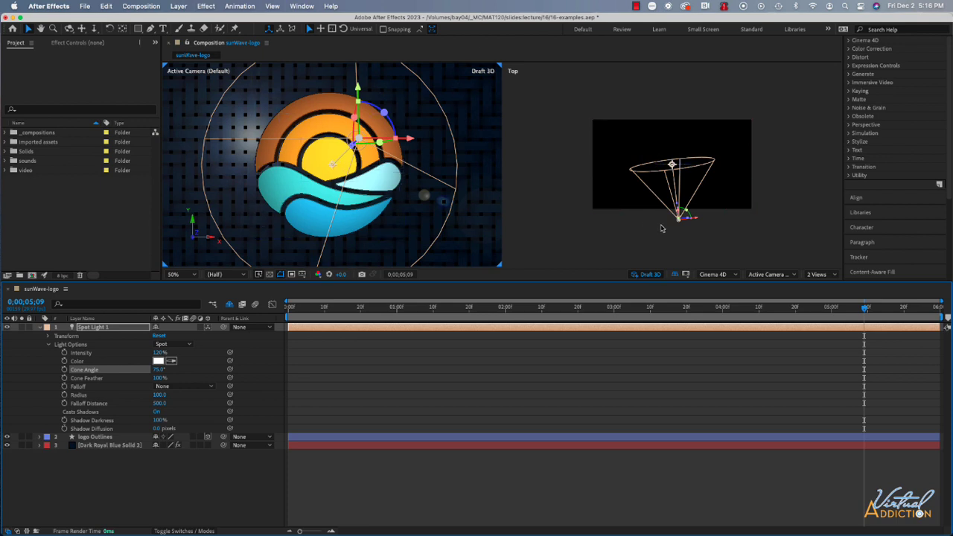
left_click(768, 251)
left_click(776, 277)
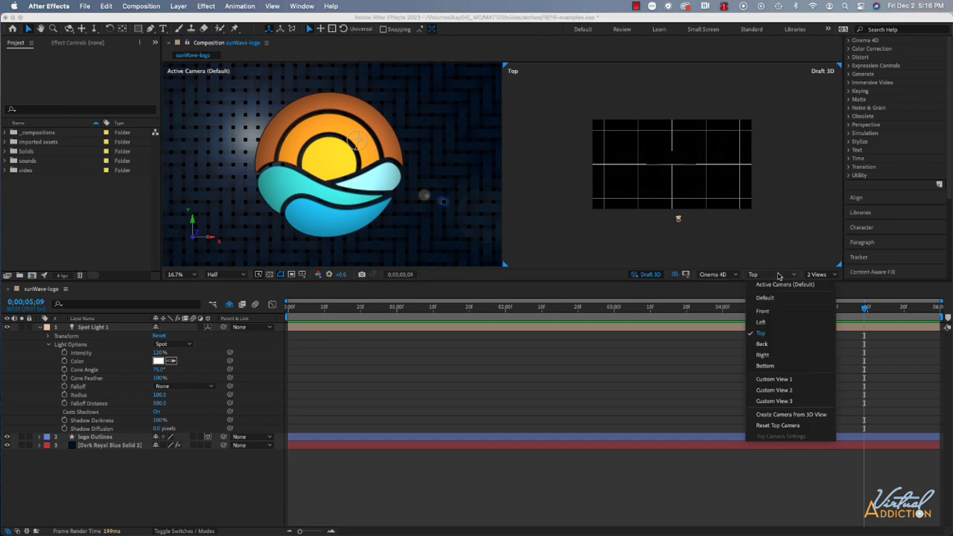
left_click(768, 379)
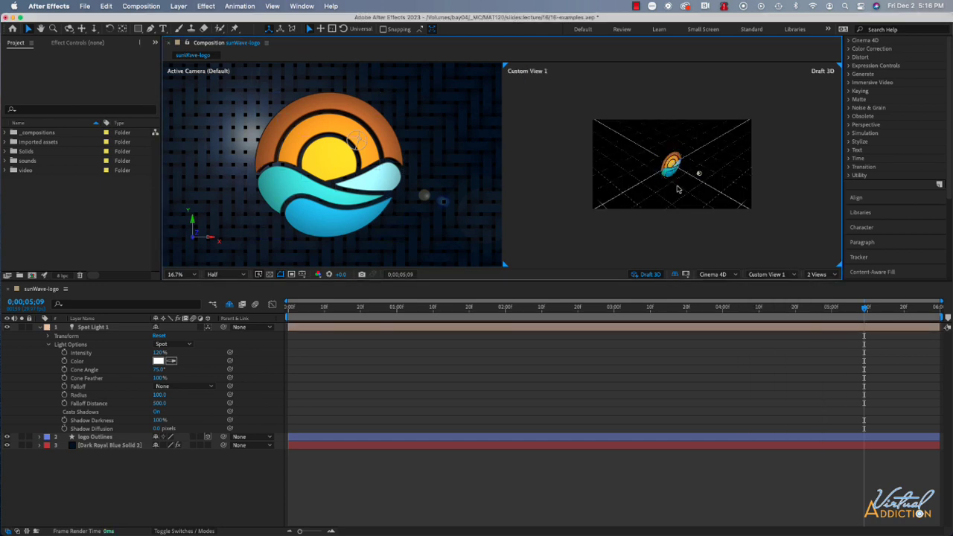
scroll(676, 191, "down", 1)
scroll(677, 191, "up", 4)
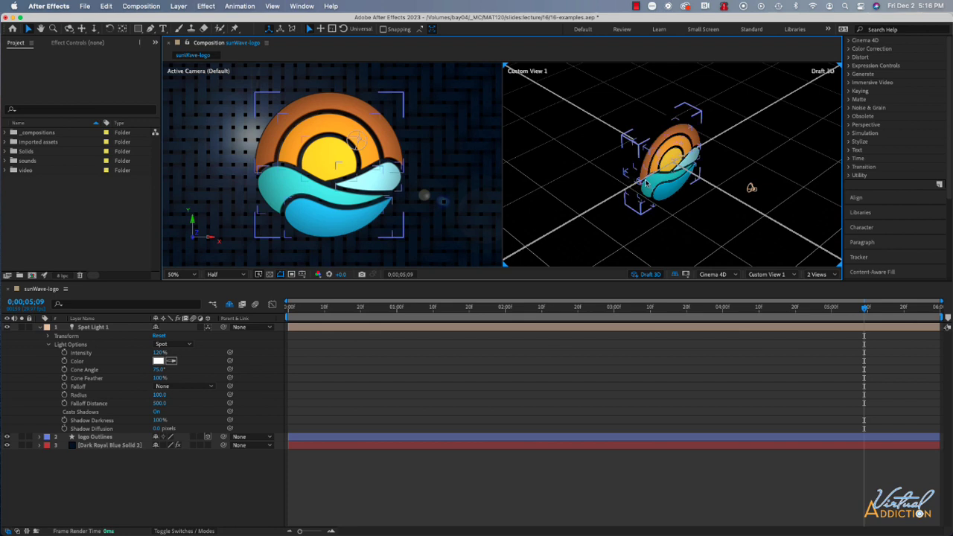
left_click(41, 328)
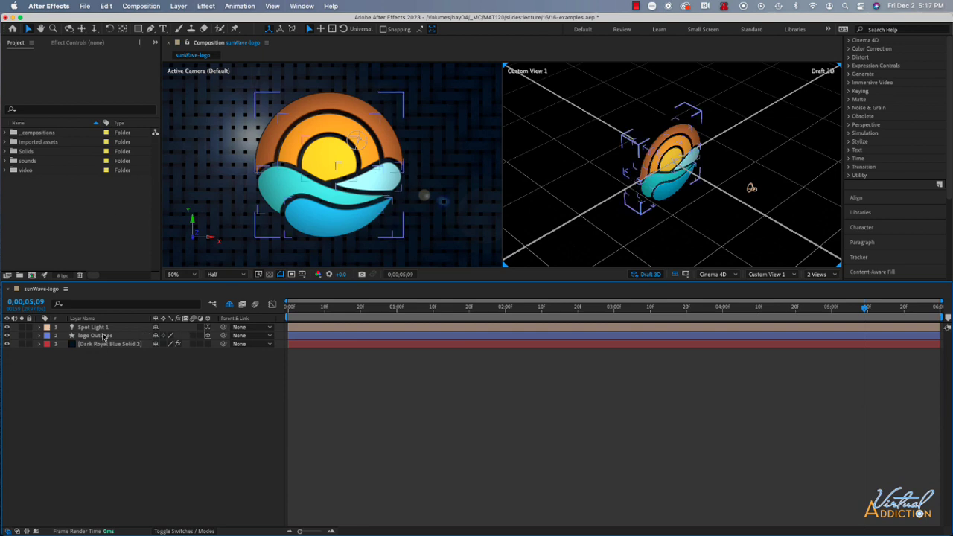
Add a violet Point light named Point Light 1 with 100% intensity and Casts Shadows enabled
left_click(186, 7)
mouse_move(189, 21)
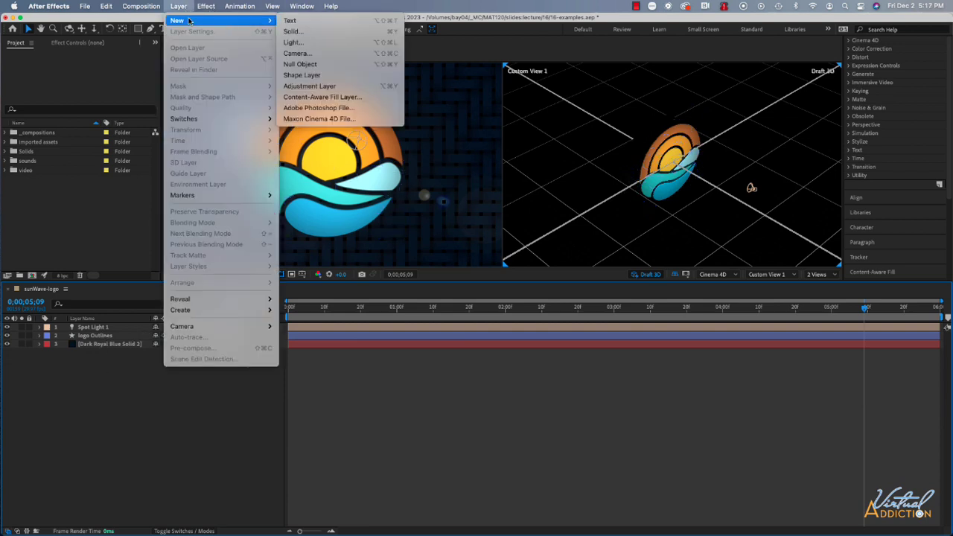
left_click(302, 43)
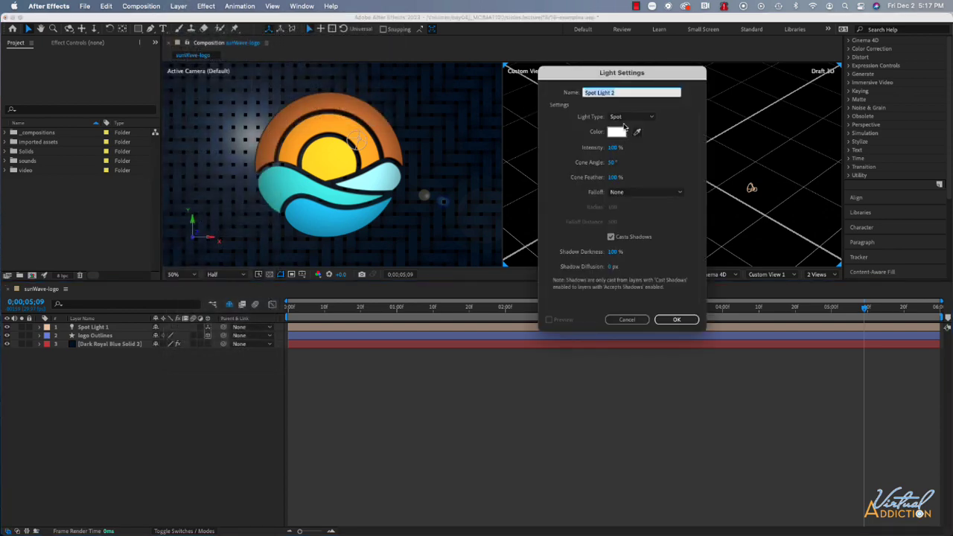
left_click(629, 116)
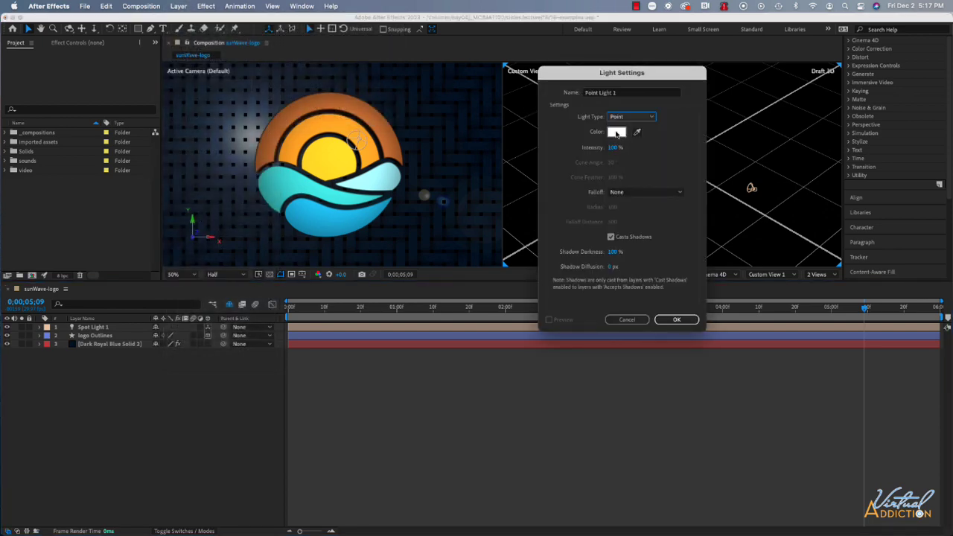
left_click(616, 132)
left_click(774, 171)
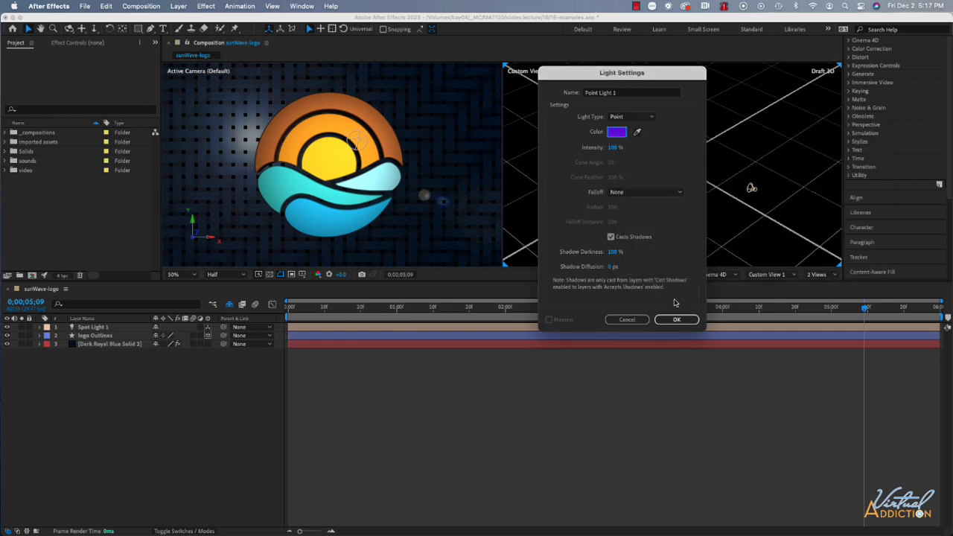
left_click(681, 322)
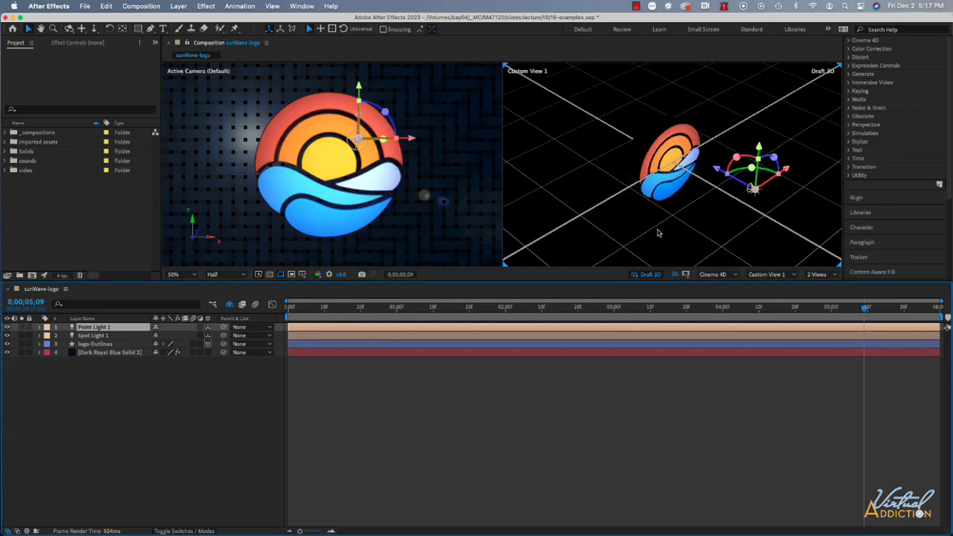
Switch the second view to Top and move Point Light 1 beyond the left side of the extruded logo
left_click(762, 276)
left_click(760, 333)
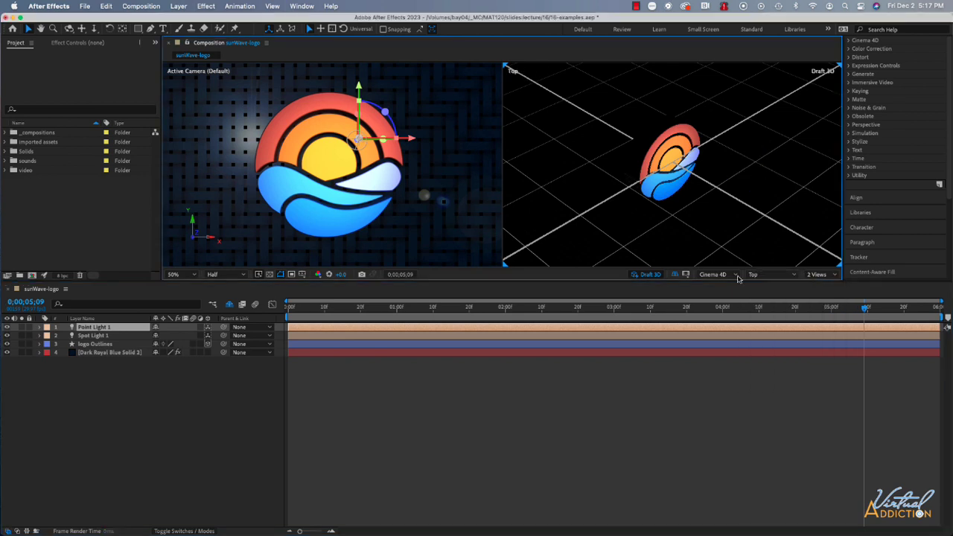
key("comma")
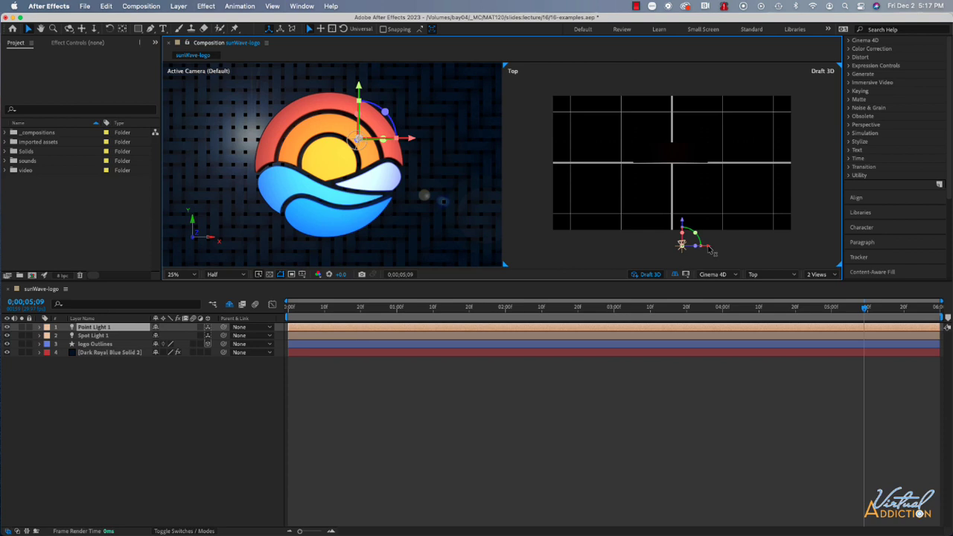
left_click_drag(710, 248, 582, 135)
left_click(653, 151)
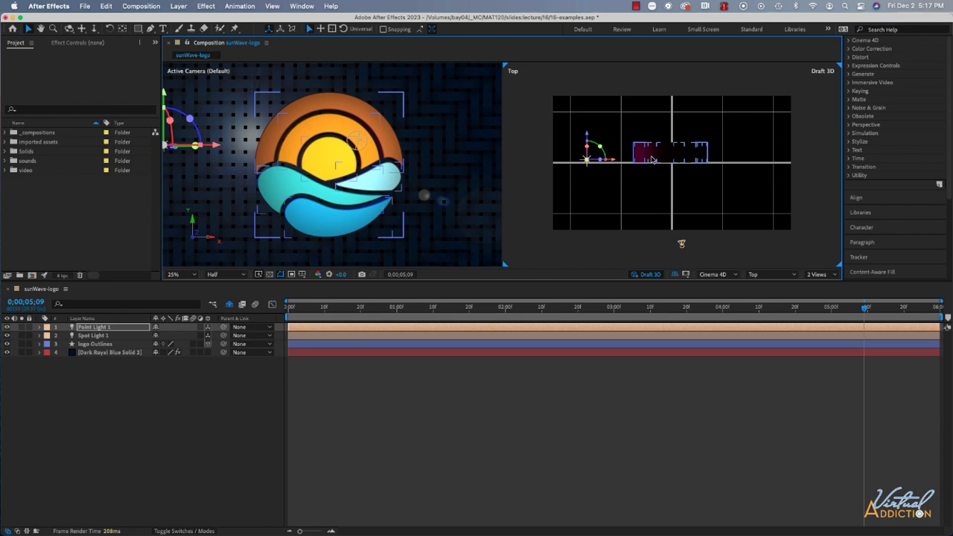
Duplicate Point Light 1 and change the copy's light color to teal with a hue of 167°
left_click(102, 329)
key("super+d")
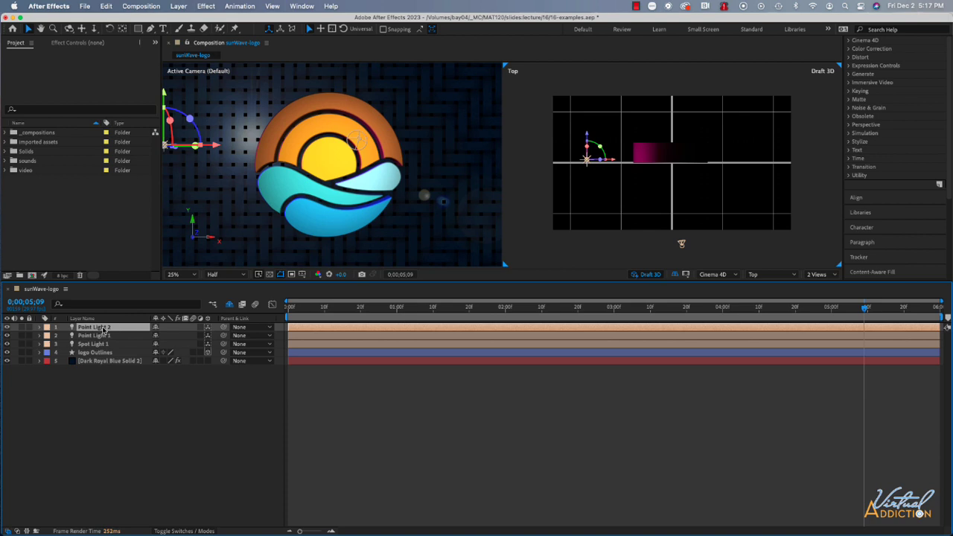
left_click(179, 7)
left_click(186, 30)
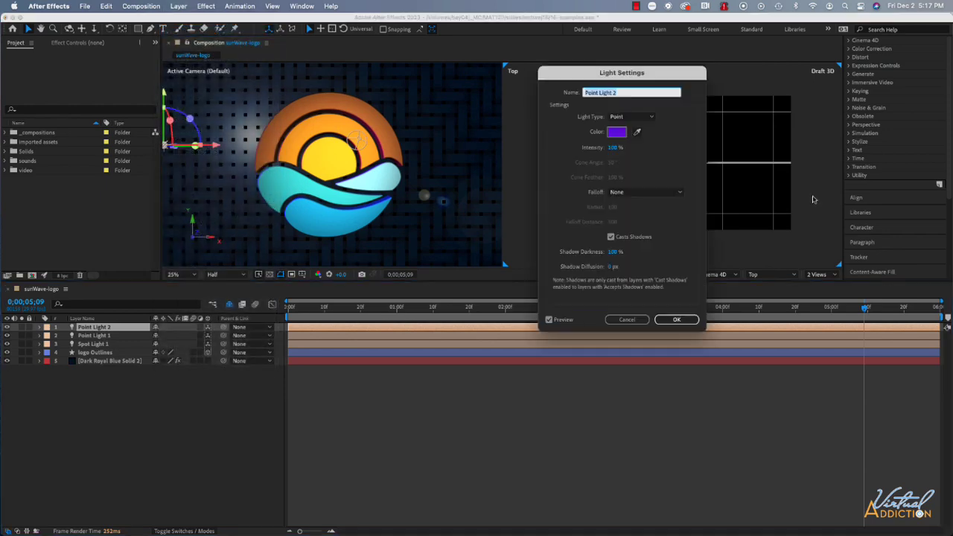
left_click(617, 132)
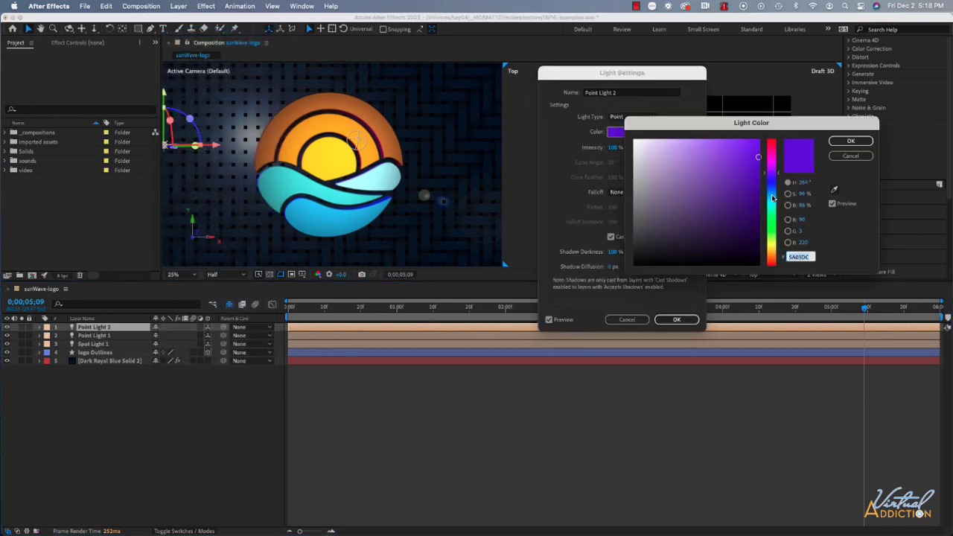
left_click_drag(774, 197, 773, 206)
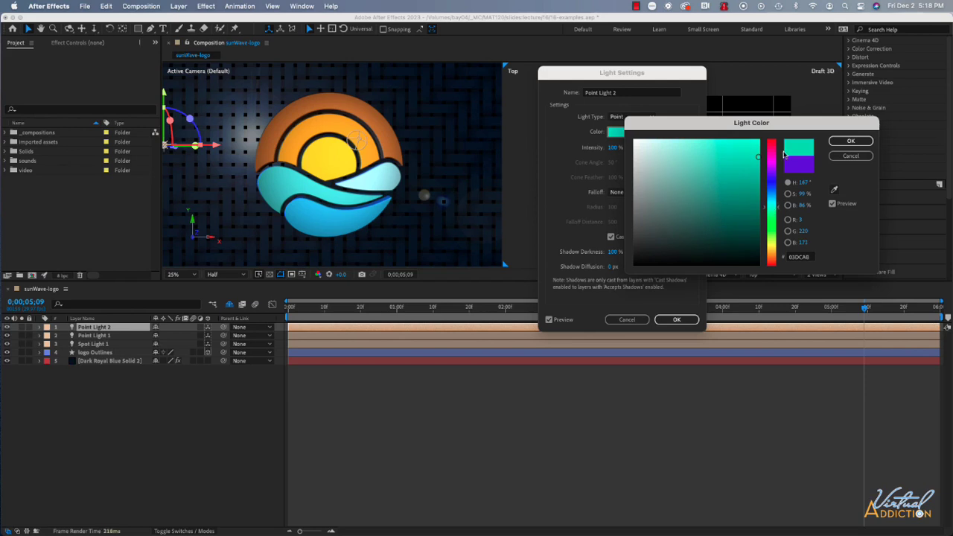
left_click(850, 140)
left_click(675, 319)
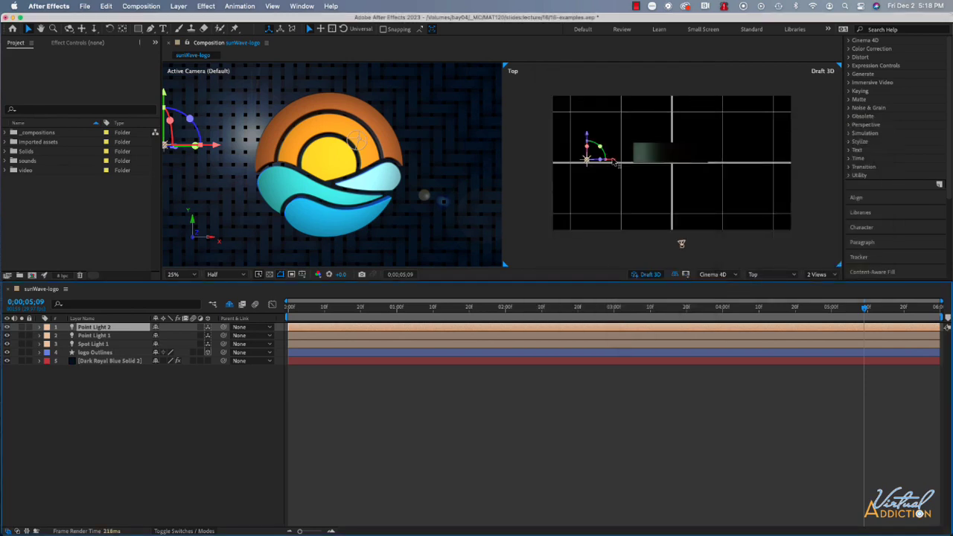
Move Point Light 2 along its X axis to the opposite side of the logo from Point Light 1
left_click_drag(615, 162, 785, 163)
left_click(685, 158)
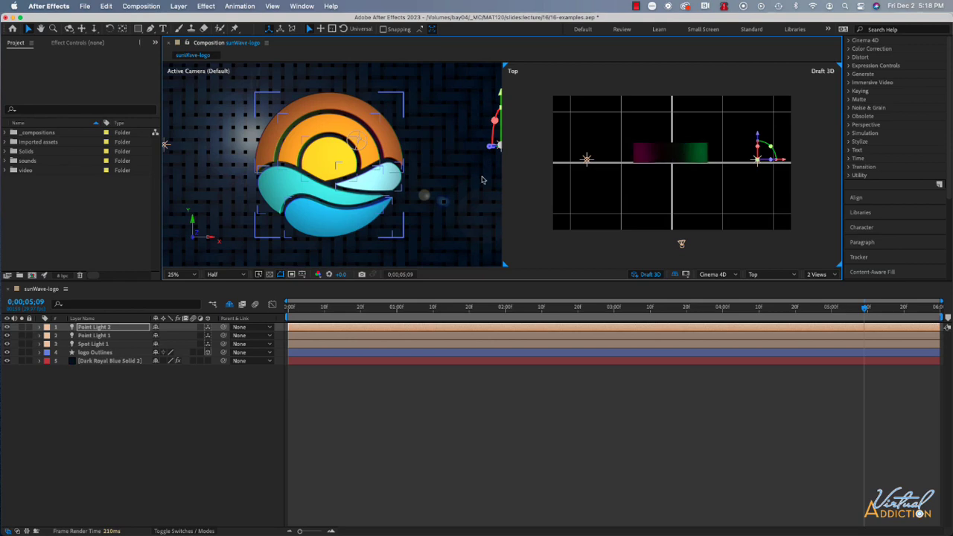
Duplicate Point Light 2 and move the copy to a centered position behind the logo
left_click(99, 328)
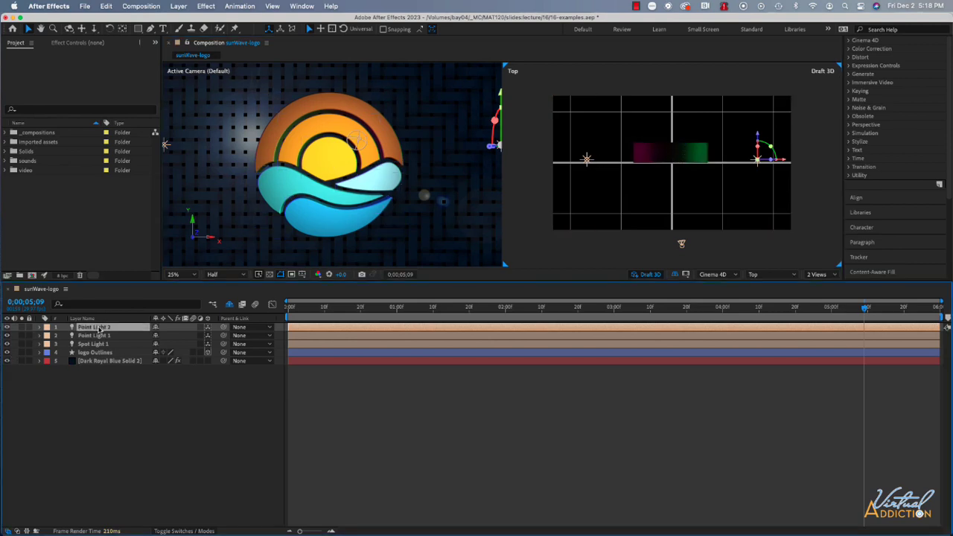
key("super+d")
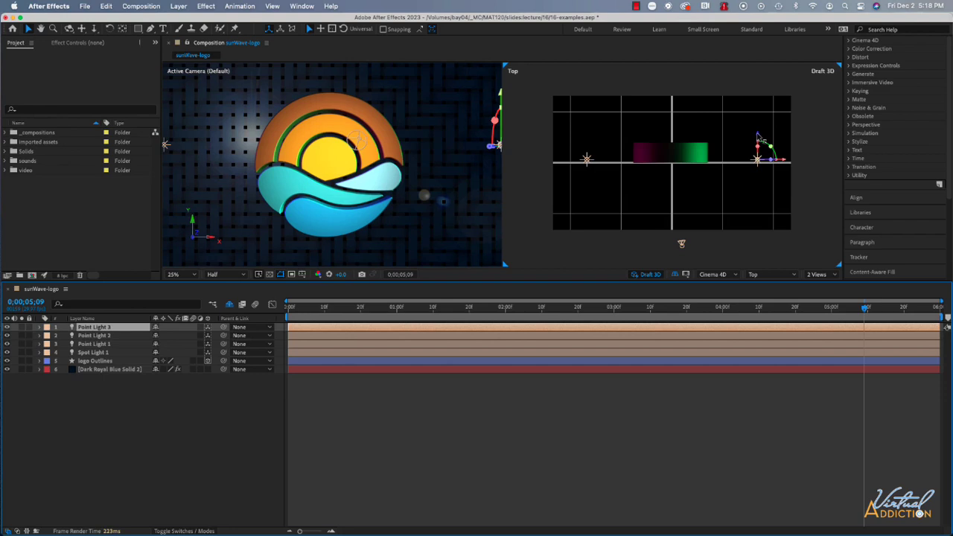
left_click_drag(758, 137, 698, 112)
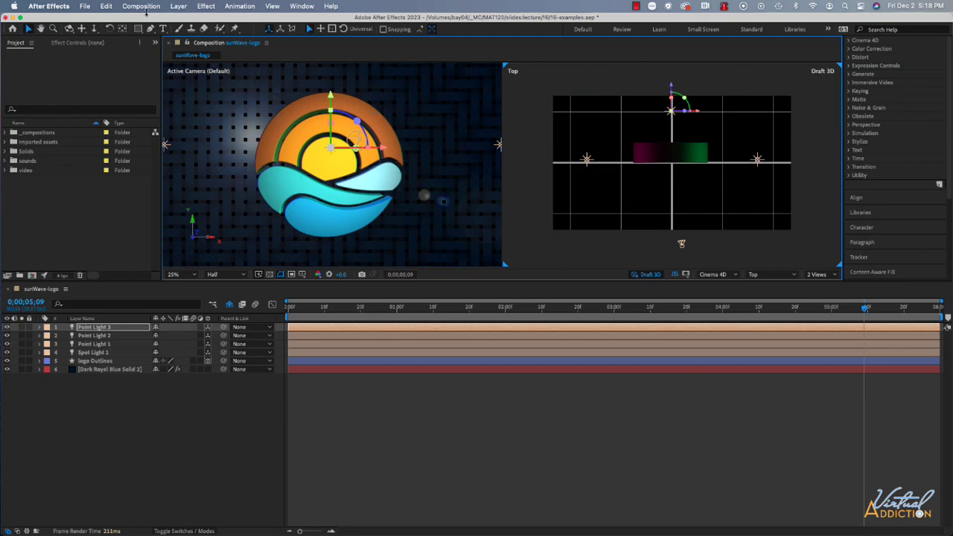
Change the light color of Point Light 3 to magenta F71EDB in its Light Settings
left_click(179, 6)
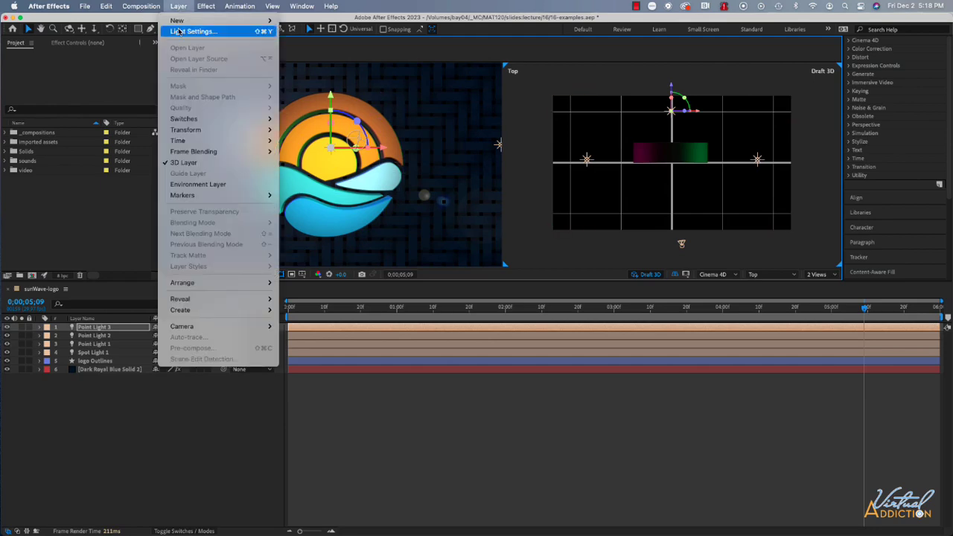
left_click(178, 31)
left_click(616, 132)
left_click(771, 168)
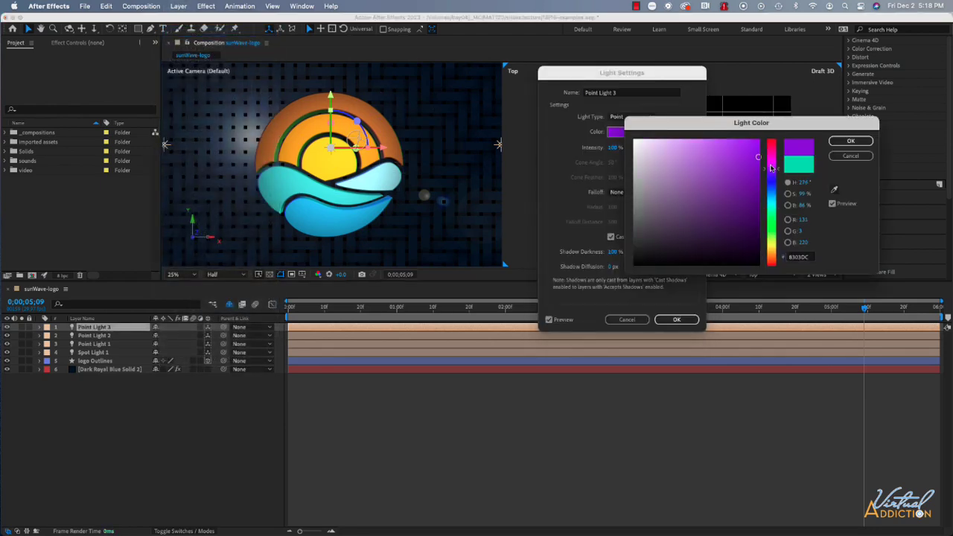
left_click_drag(771, 168, 772, 162)
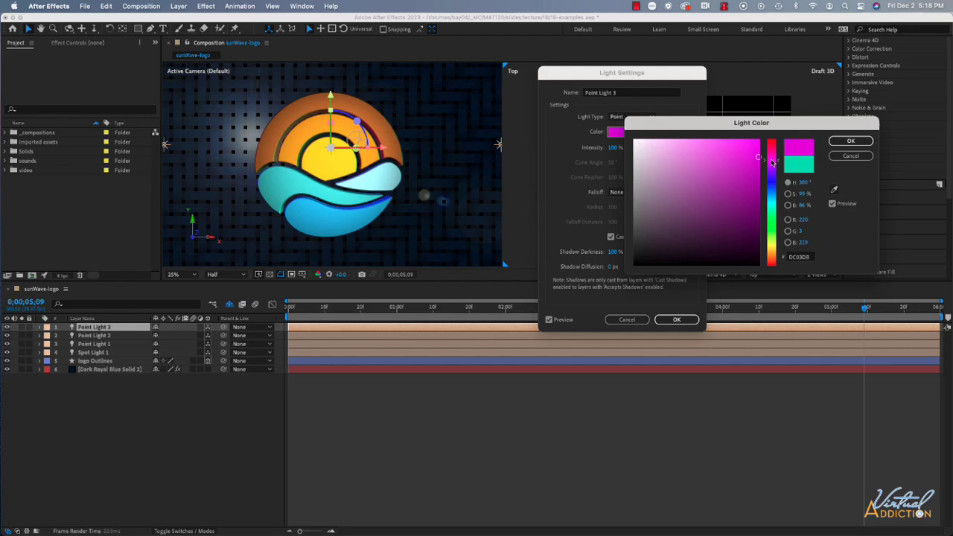
left_click(850, 141)
left_click(676, 320)
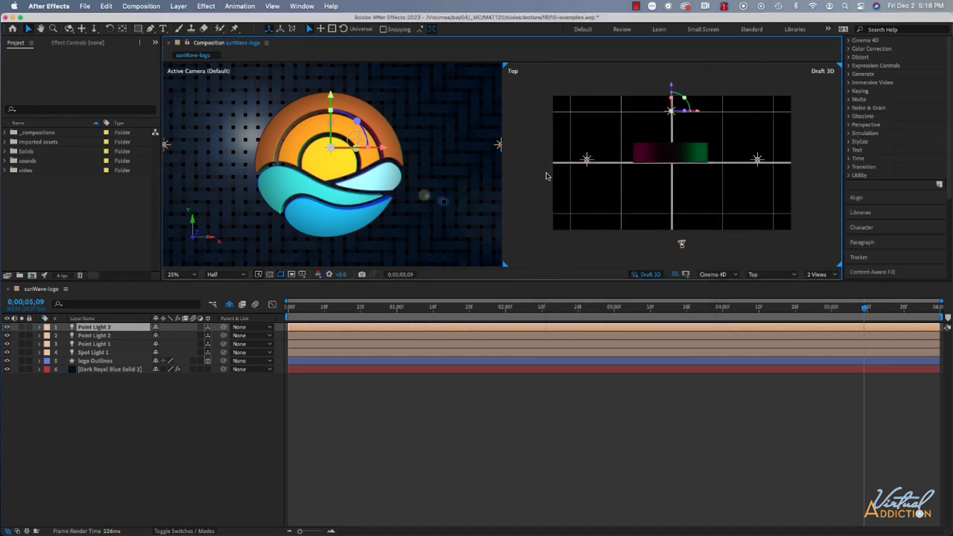
Examine the lit extrusion and the placement of the lights by orbiting around the logo in Custom View 1
left_click(775, 277)
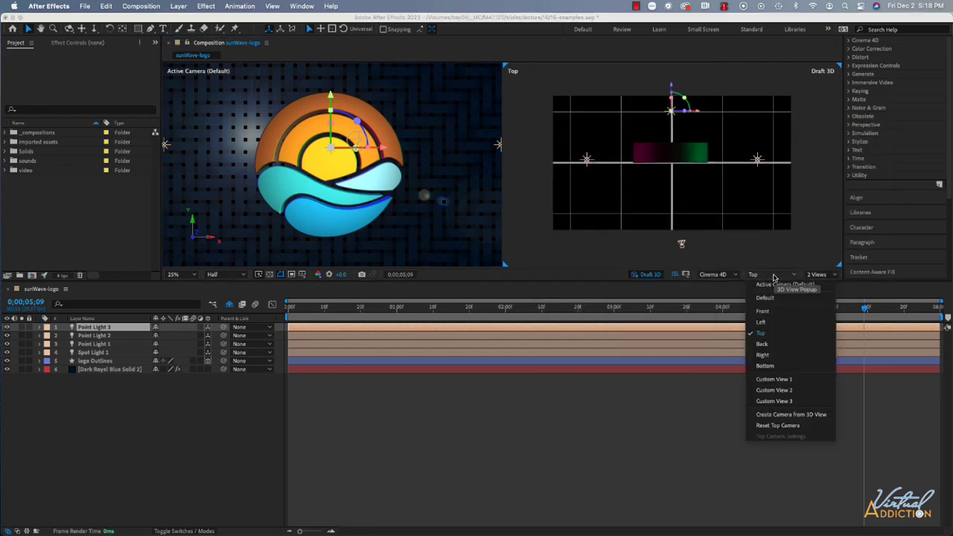
left_click(774, 378)
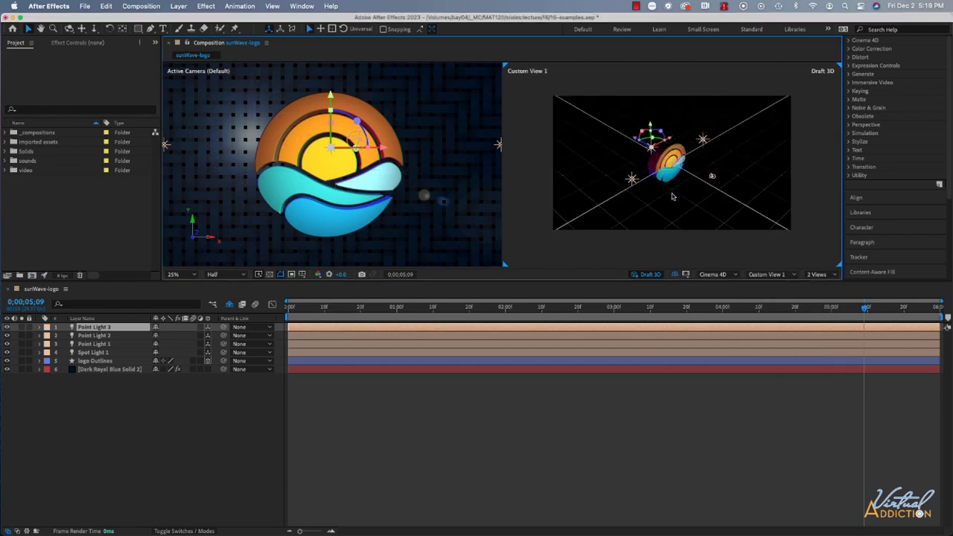
scroll(673, 197, "up", 2)
left_click(69, 29)
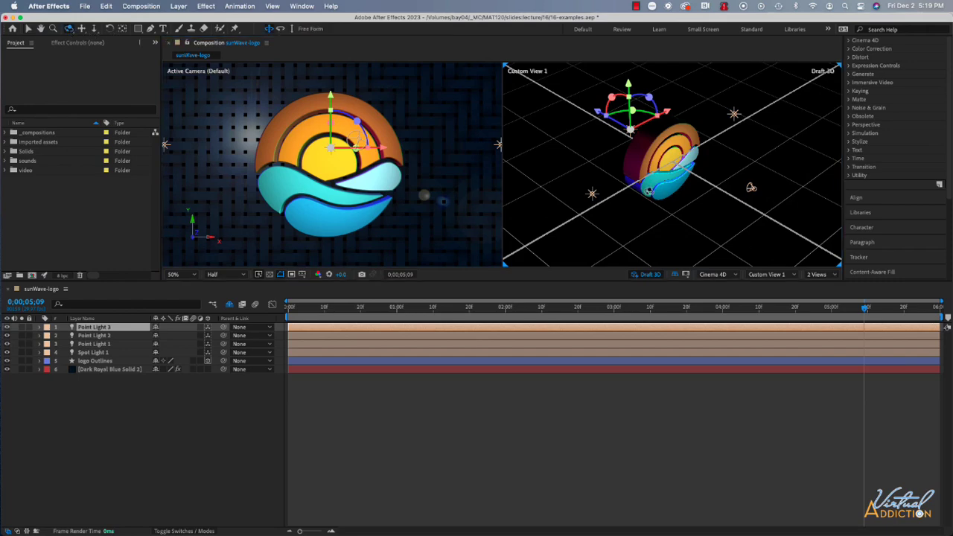
left_click_drag(668, 199, 750, 164)
left_click_drag(564, 215, 645, 208)
left_click_drag(554, 211, 533, 213)
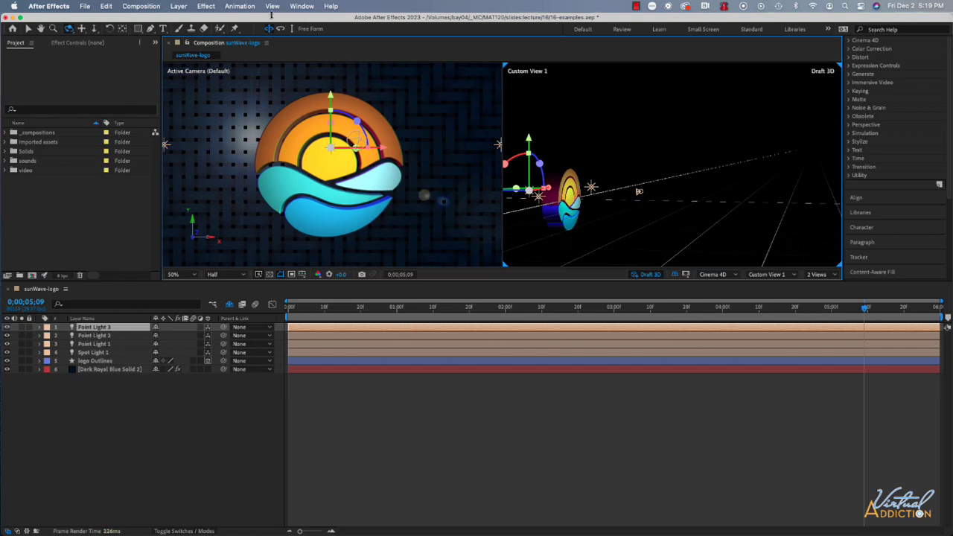
Reset the Custom View 1 camera and switch the second view to Top
left_click(179, 7)
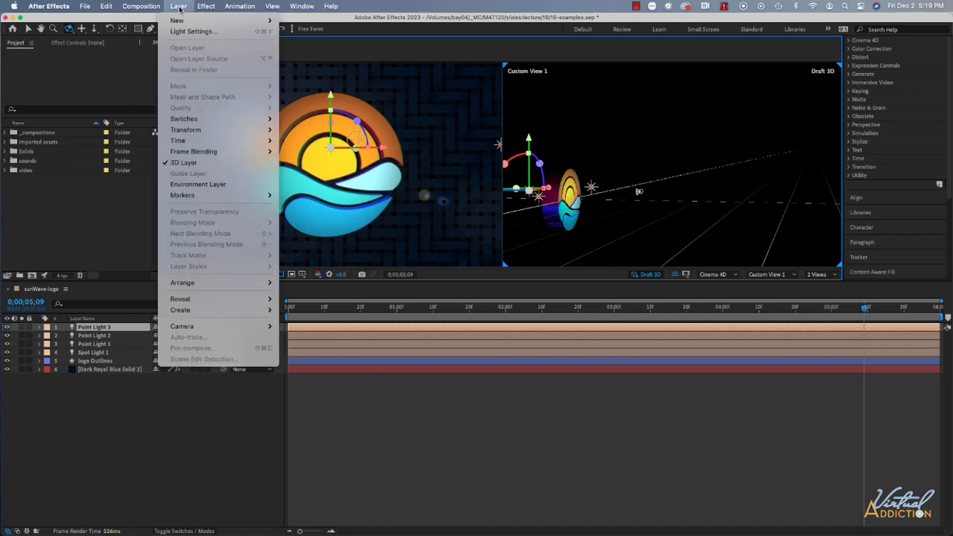
mouse_move(186, 325)
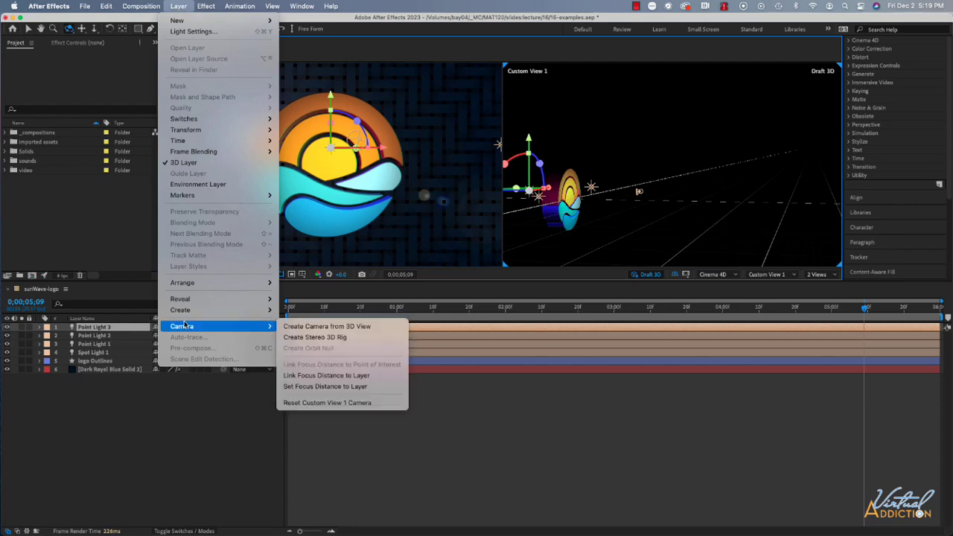
left_click(330, 403)
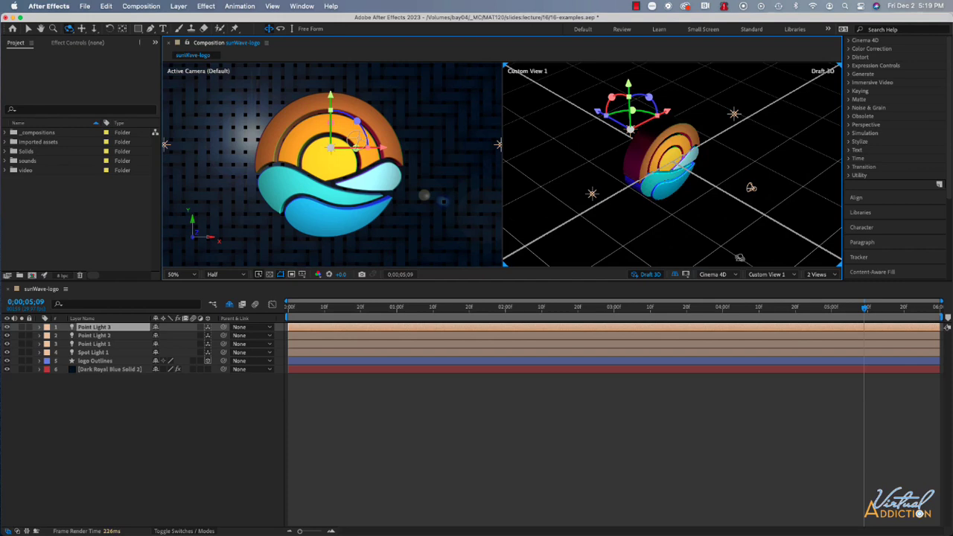
left_click(780, 277)
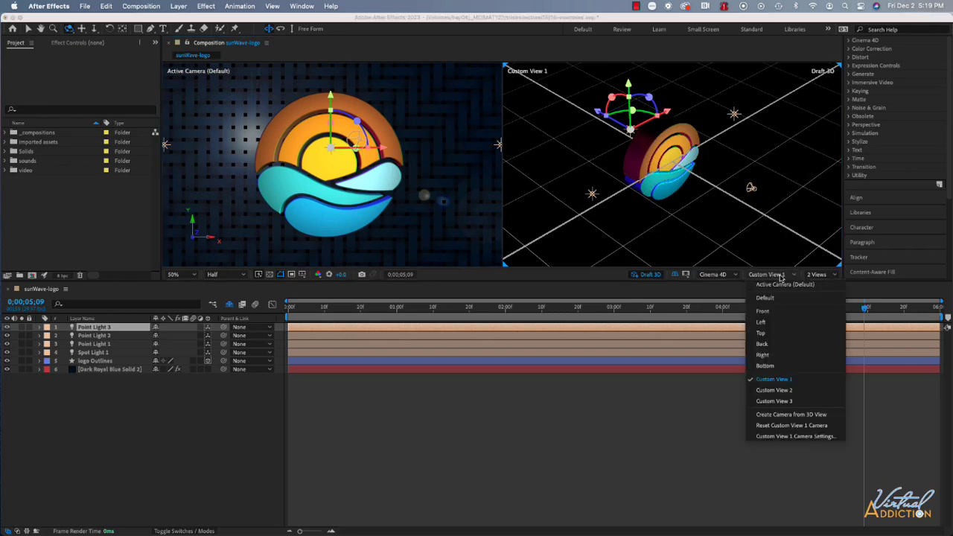
left_click(762, 334)
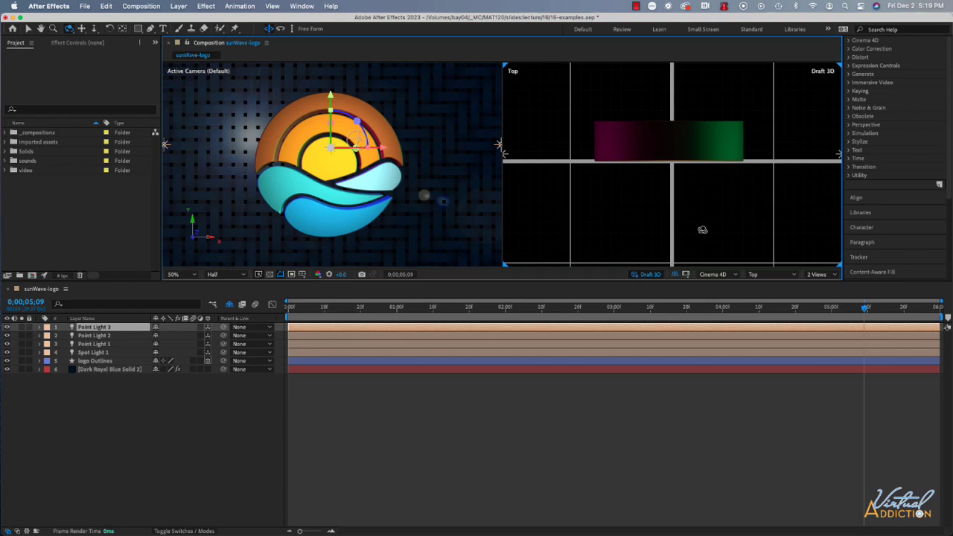
Return to the start of the timeline and add a two-node camera with the 50mm preset
scroll(702, 230, "up", 2)
scroll(702, 230, "down", 4)
scroll(702, 230, "up", 1)
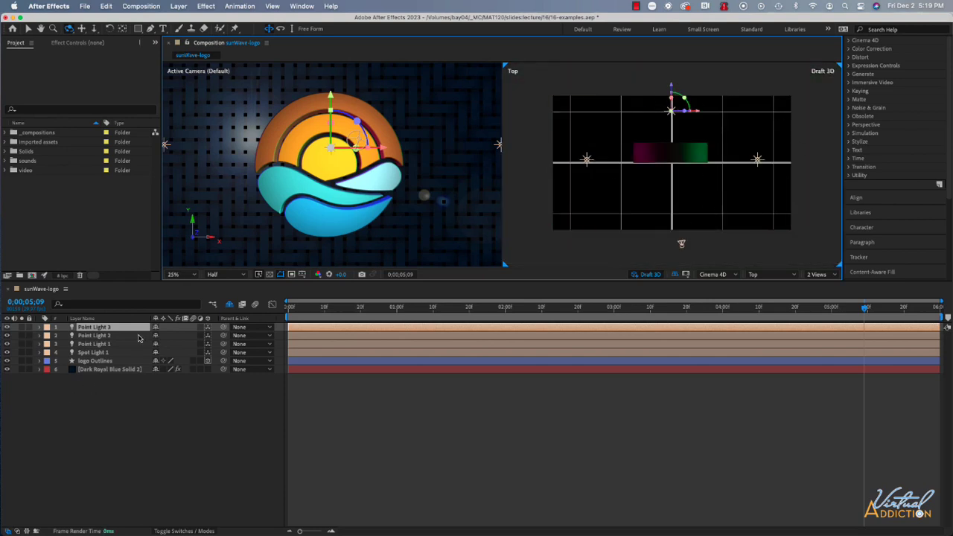
key("Home")
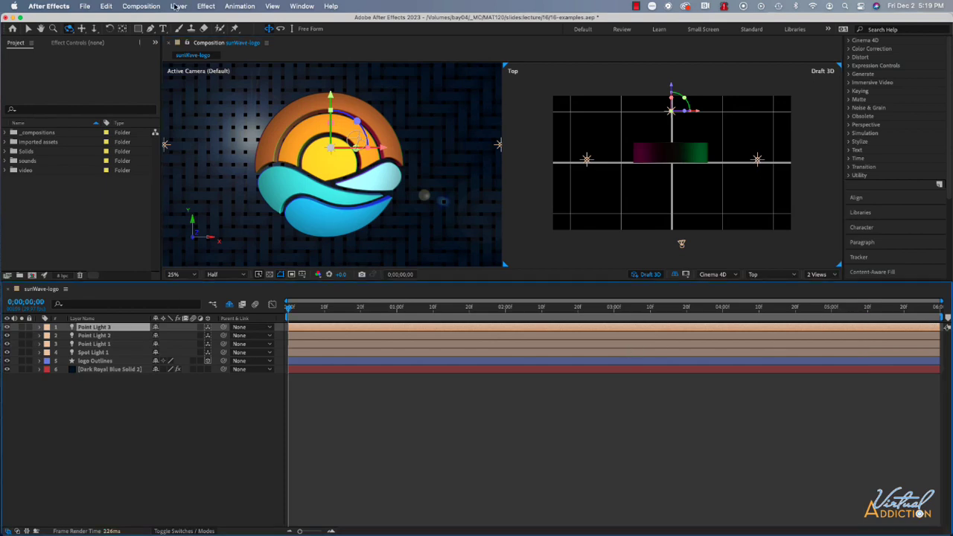
left_click(179, 6)
mouse_move(260, 20)
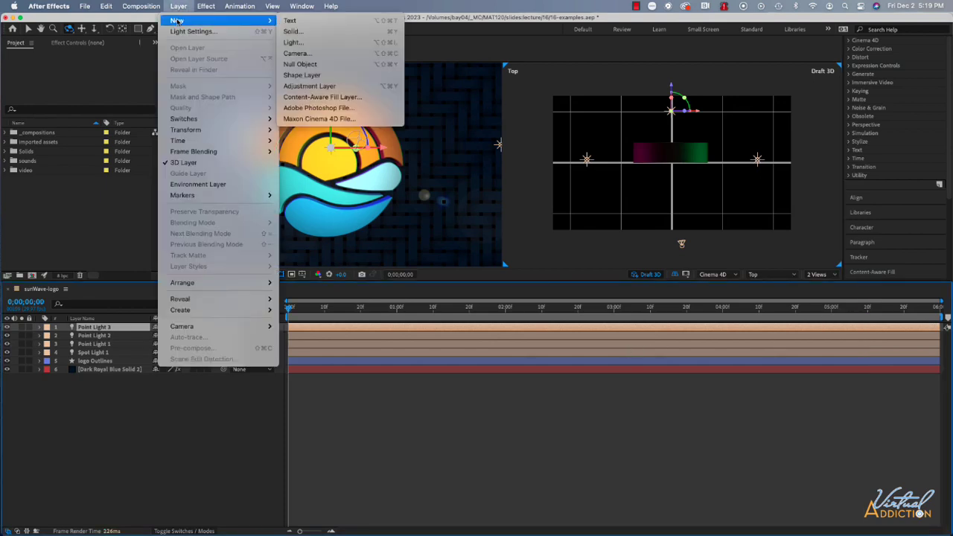
left_click(339, 53)
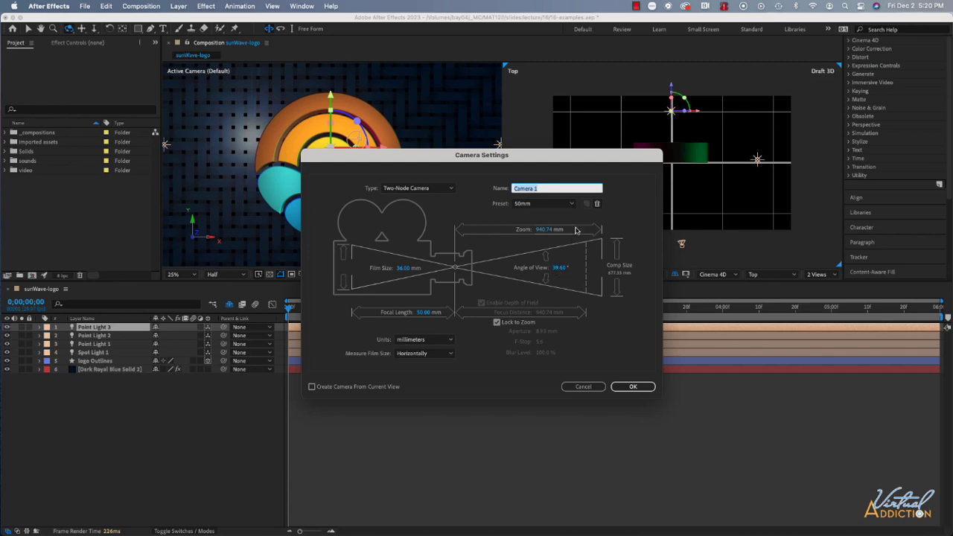
left_click(642, 386)
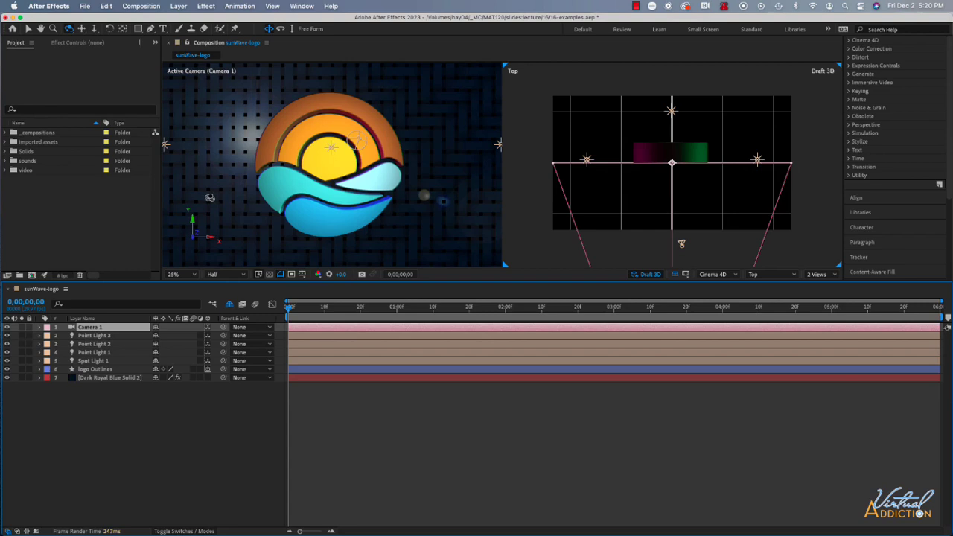
Try to shift Camera 1 sideways by changing the X value of its Position, and undo the change
key("comma")
key("comma")
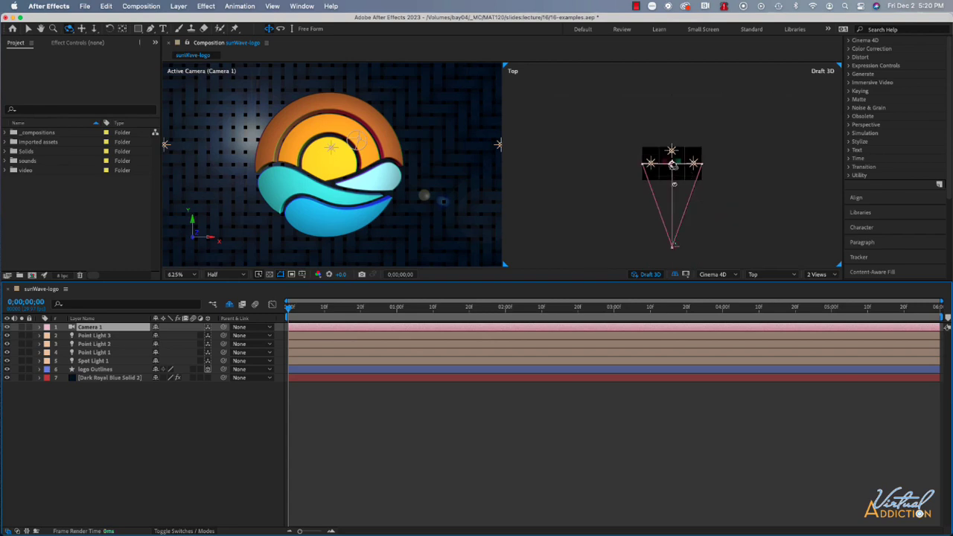
key("v")
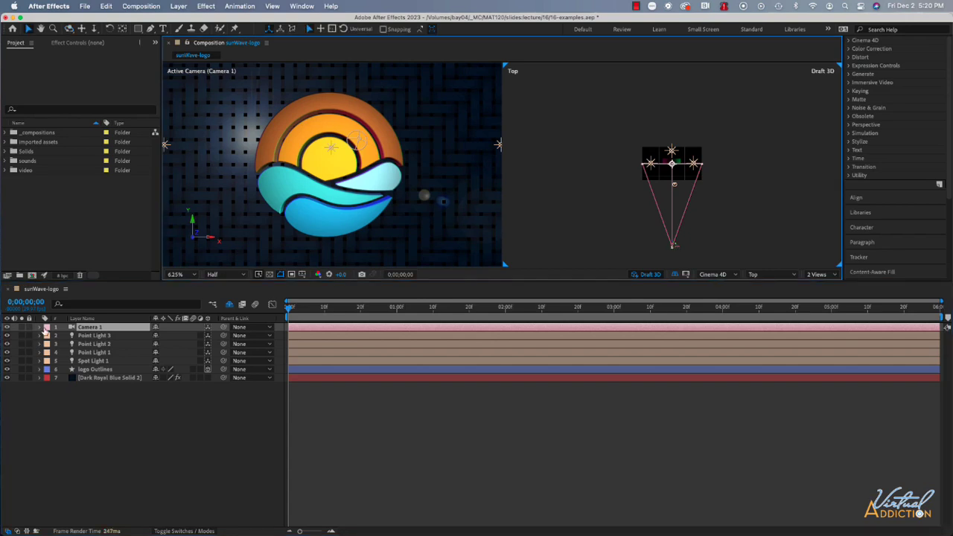
left_click(41, 328)
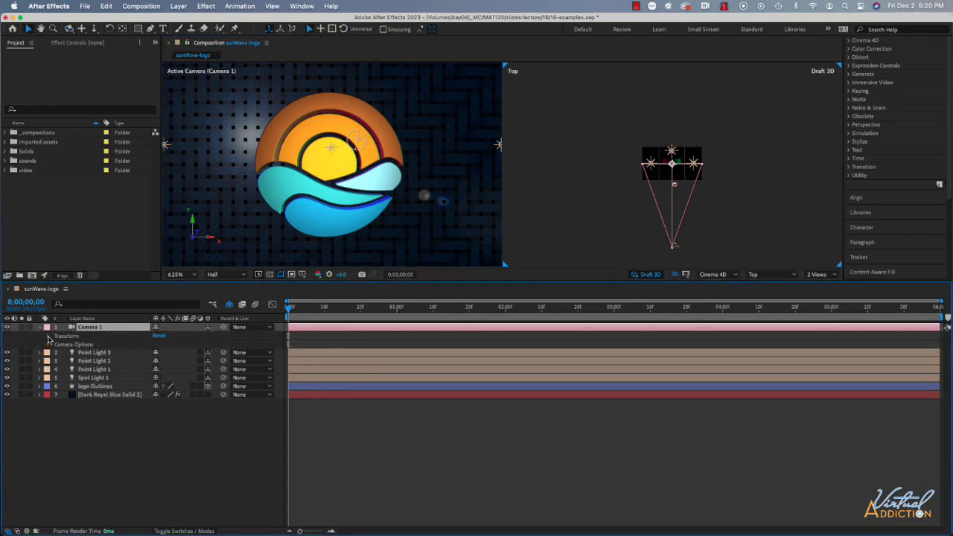
left_click(49, 336)
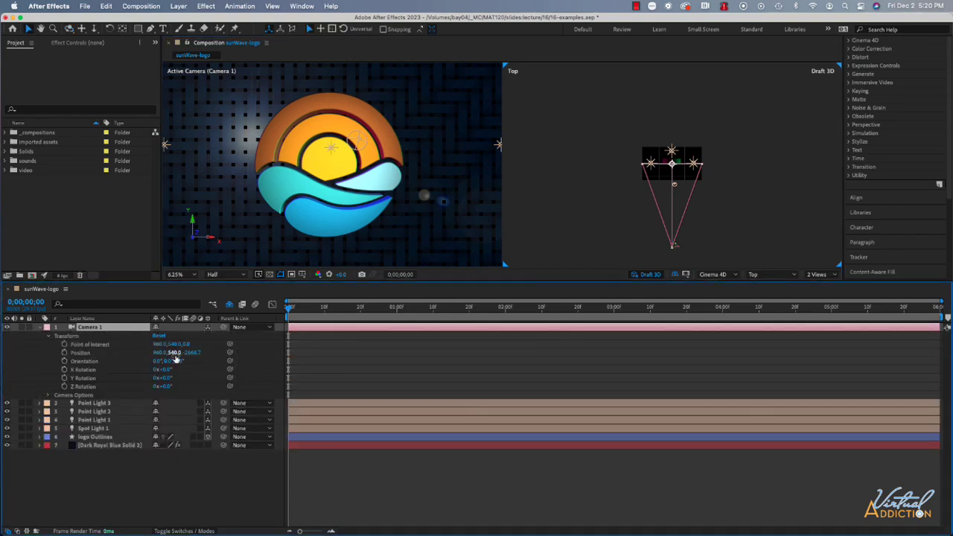
left_click_drag(175, 358, 405, 338)
key("super+z")
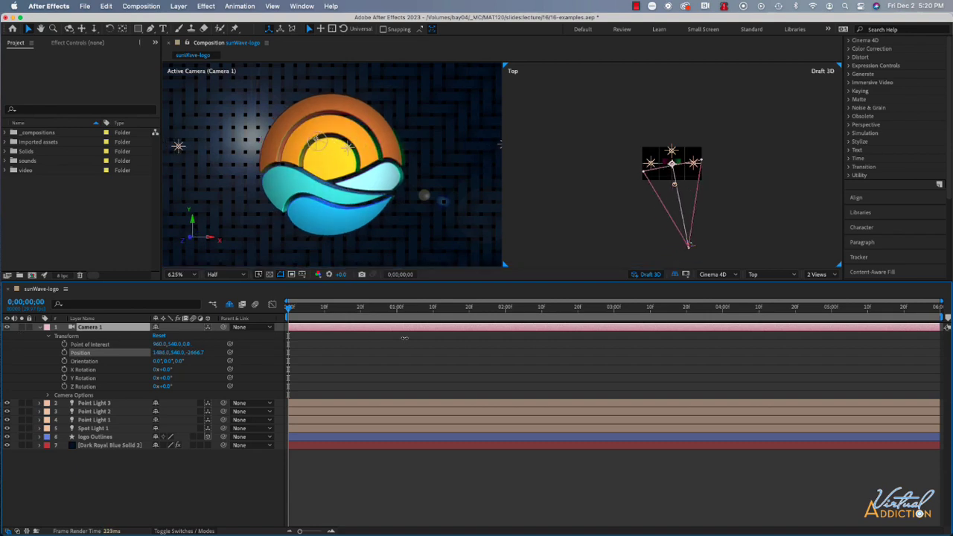
key("super+z")
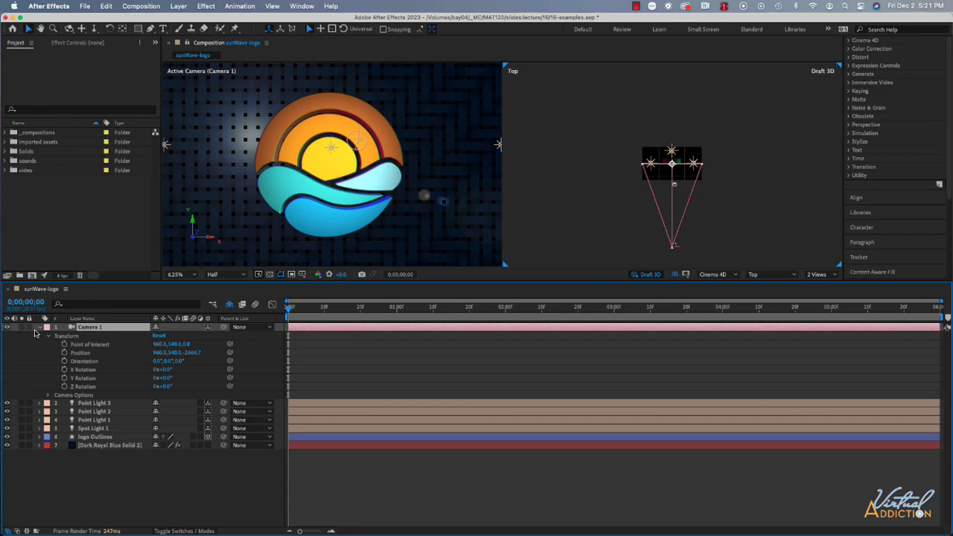
Add a null object to the composition and rename it camera controller
left_click(182, 6)
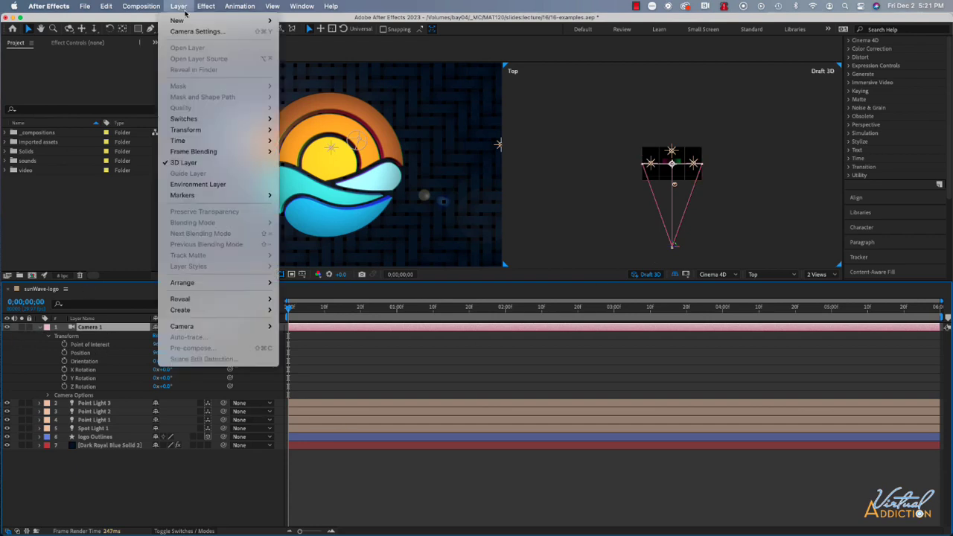
mouse_move(224, 21)
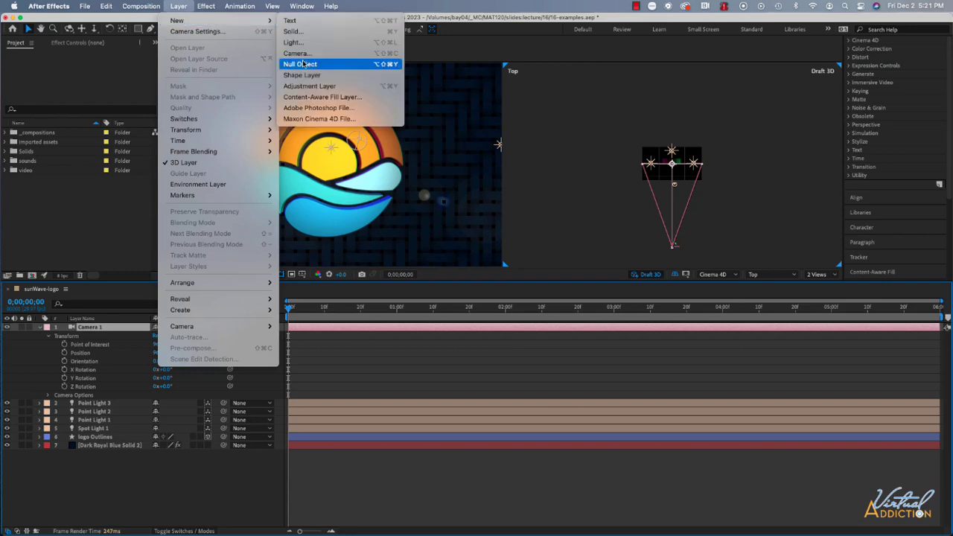
left_click(305, 66)
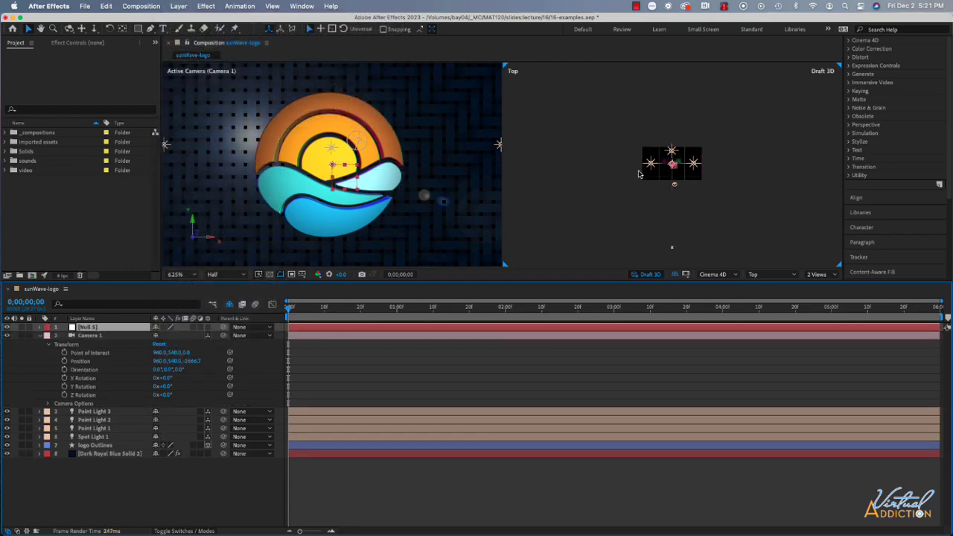
key("period")
key("period")
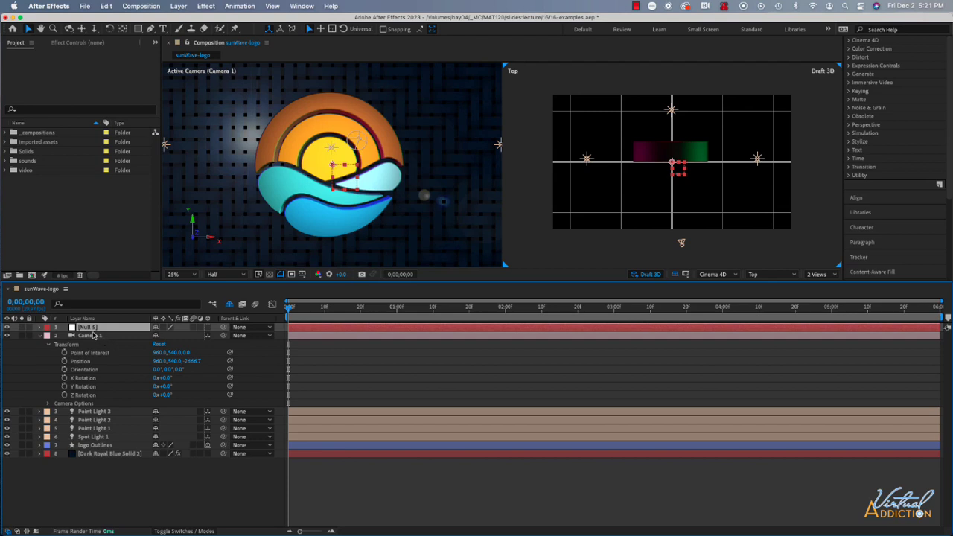
key("Return")
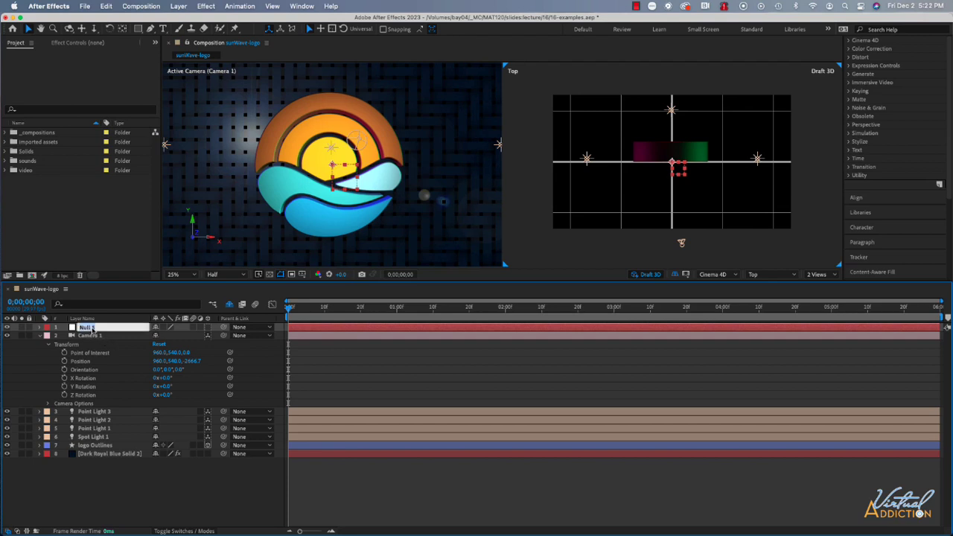
type("camera controller")
key("Return")
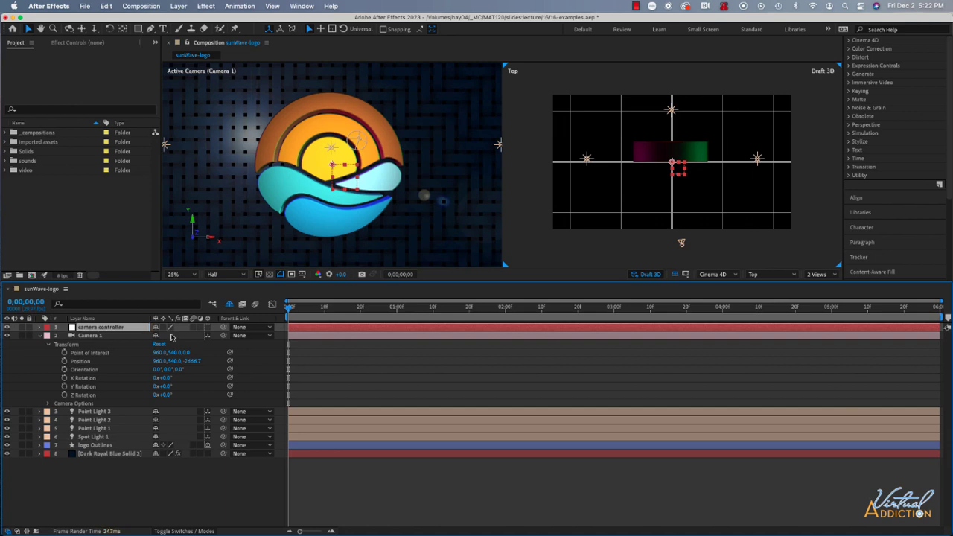
Make the camera controller null a 3D layer and parent Camera 1 to it
left_click(207, 327)
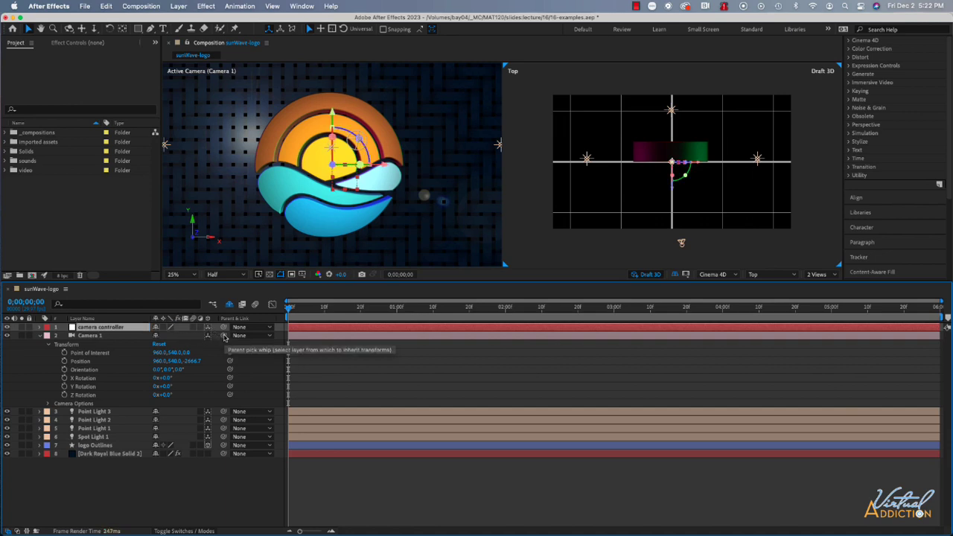
left_click_drag(224, 337, 114, 331)
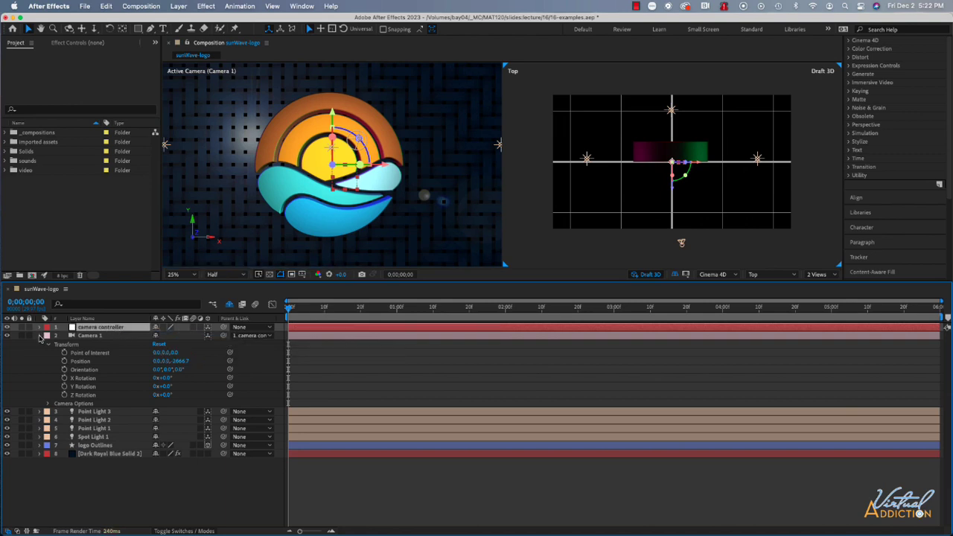
left_click(41, 336)
Reveal the camera controller's Transform properties, try shifting its X Position slightly, and undo the shift
left_click(40, 327)
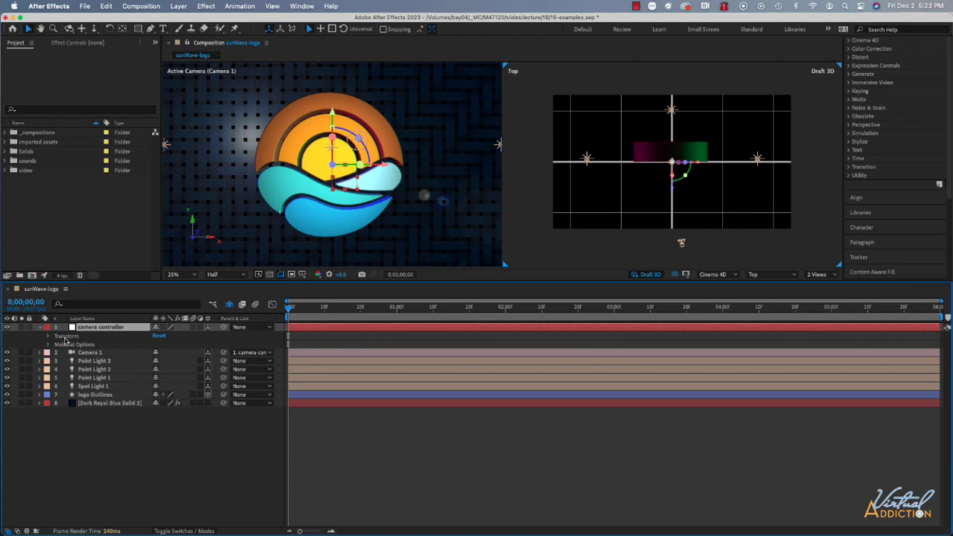
left_click(48, 336)
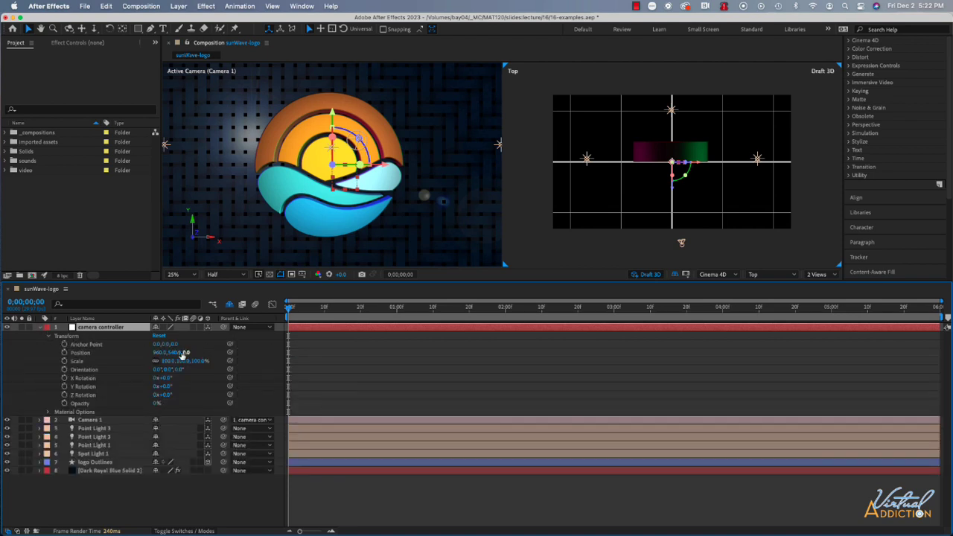
mouse_move(160, 353)
left_mouse_down()
mouse_move(285, 355)
mouse_move(171, 354)
left_mouse_up()
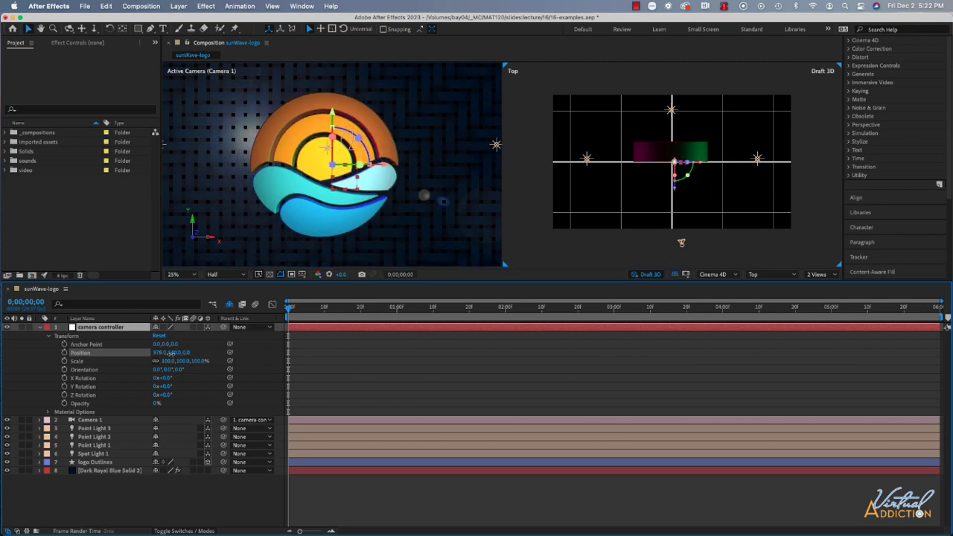
key("super+z")
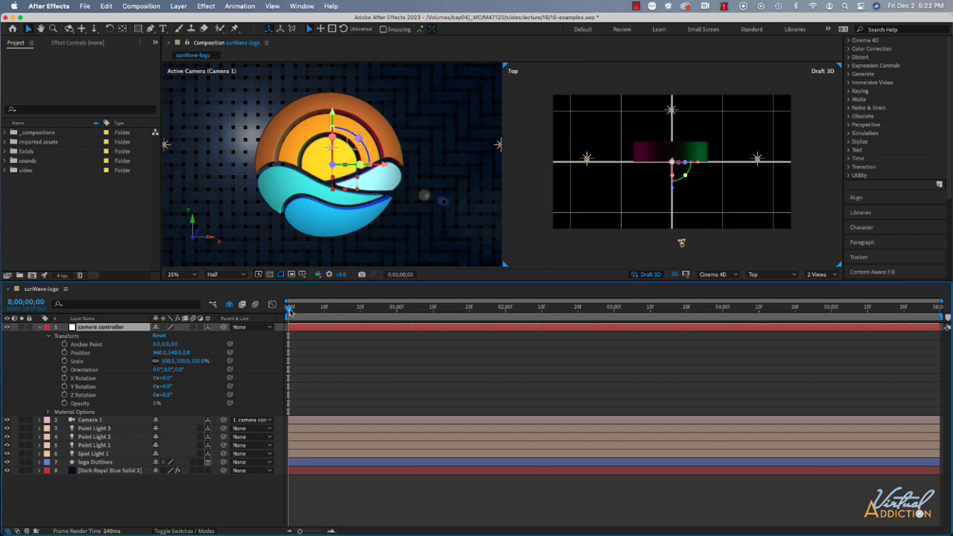
Set a Position keyframe for the camera controller at 0;00;01;00 and show only its keyframed properties
left_click_drag(290, 310, 397, 313)
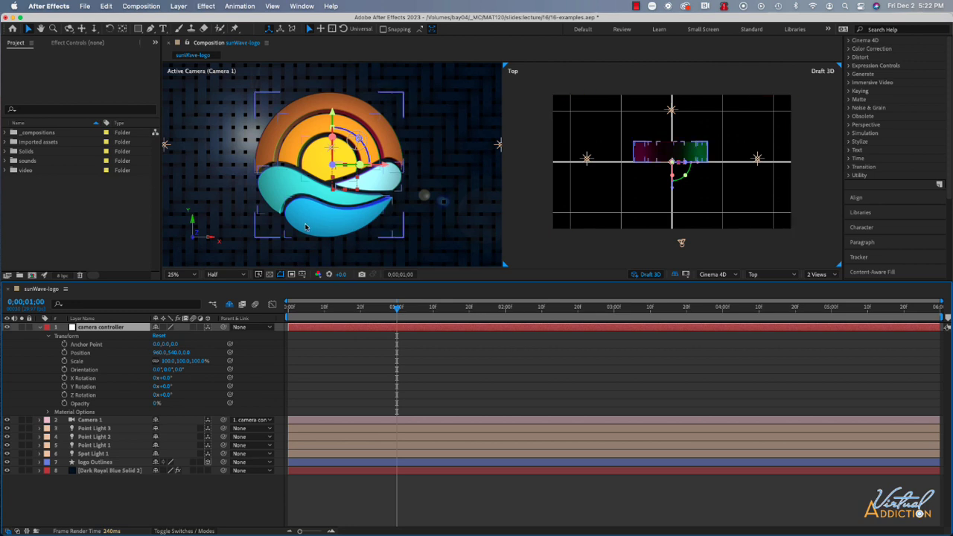
left_click(64, 352)
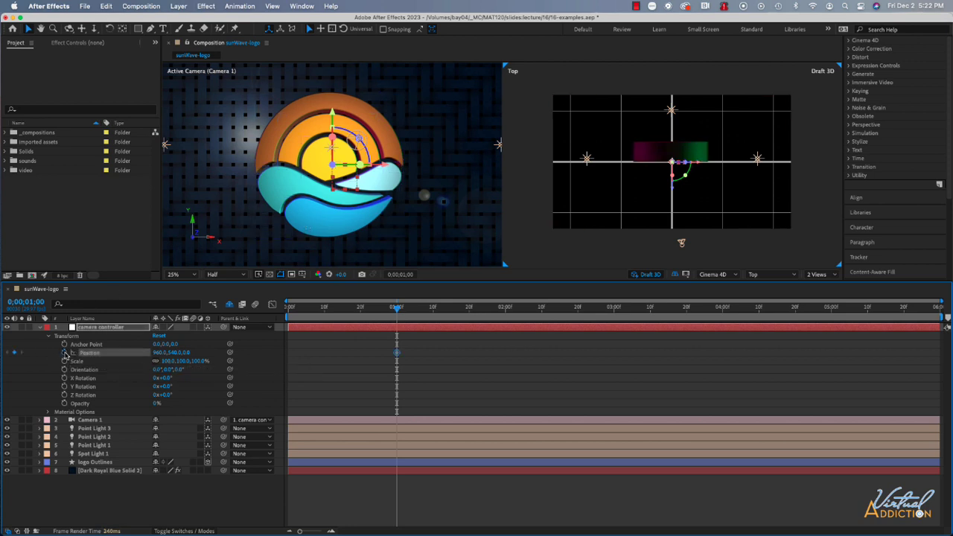
key("u")
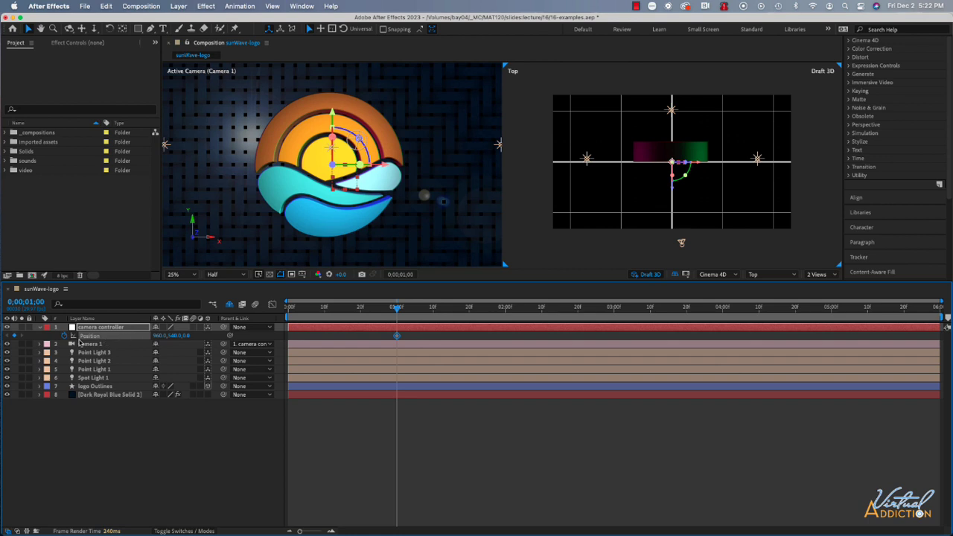
At 0;00;00;00, lower the camera controller's Y Position to about -200 so the logo starts outside the frame
left_click_drag(396, 308, 277, 312)
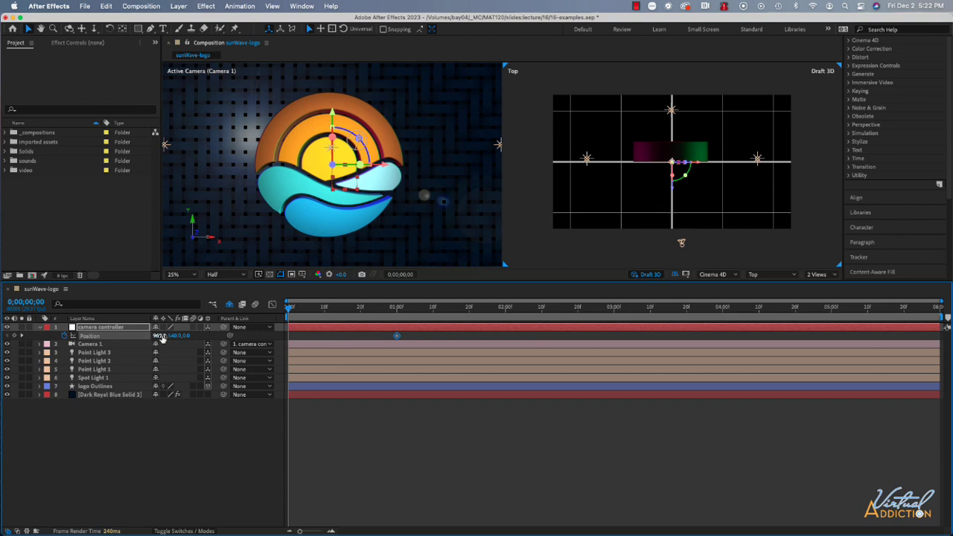
mouse_move(173, 336)
left_mouse_down()
mouse_move(181, 336)
mouse_move(171, 339)
left_mouse_up()
key("super+z")
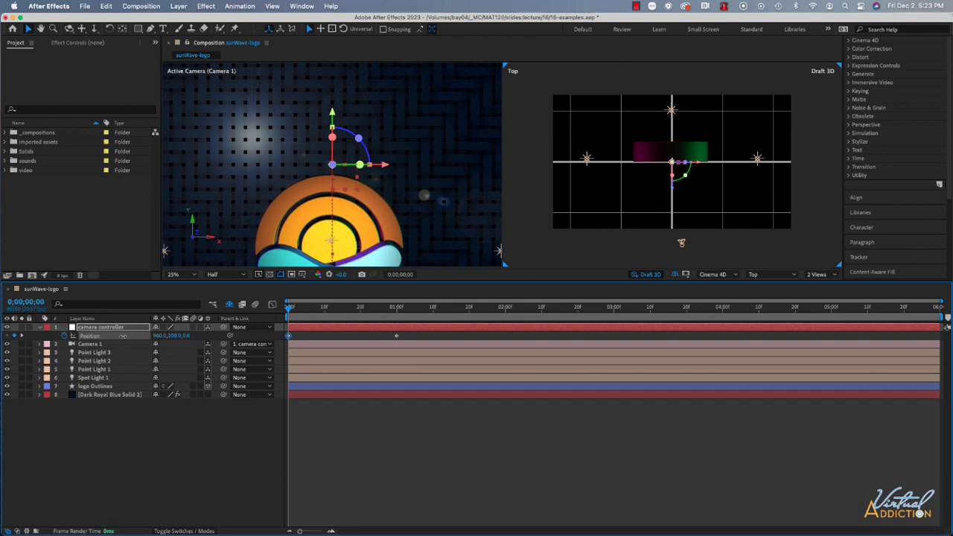
left_click_drag(98, 337, 70, 341)
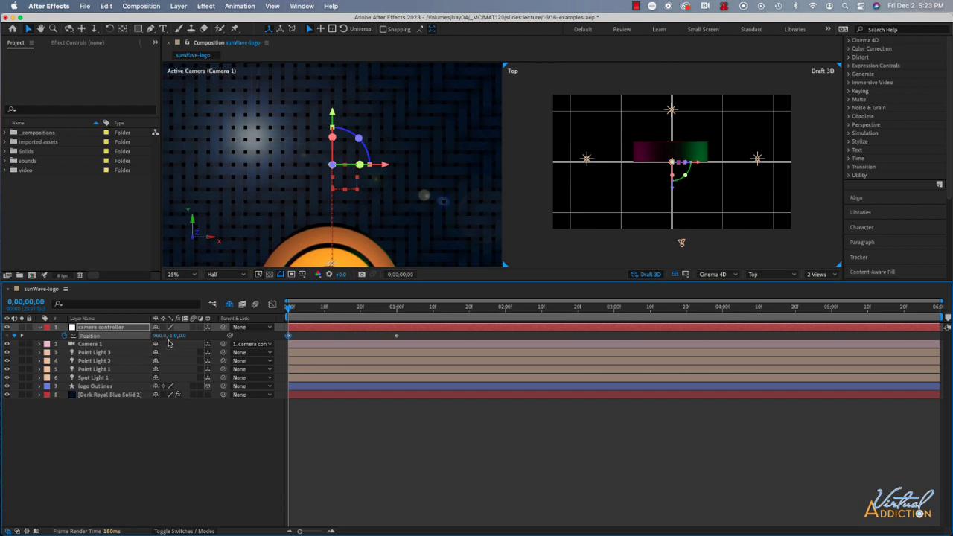
left_click_drag(173, 337, 73, 338)
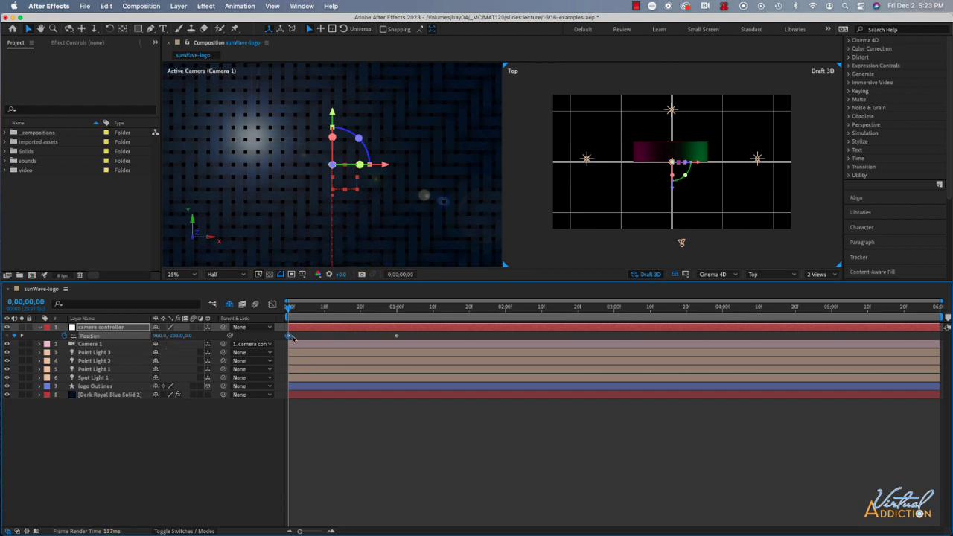
Preview the camera move twice from the start of the timeline
key("space")
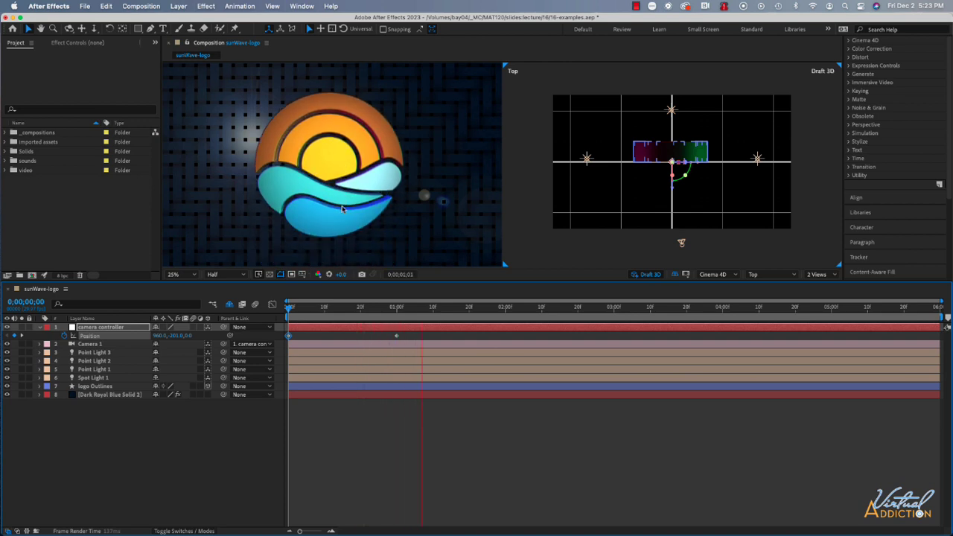
key("space")
left_click_drag(459, 311, 289, 310)
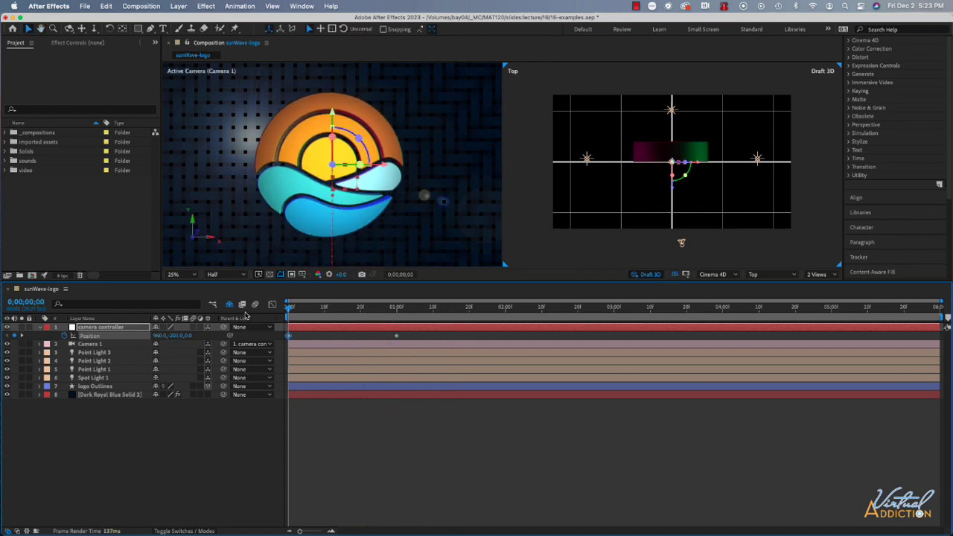
key("space")
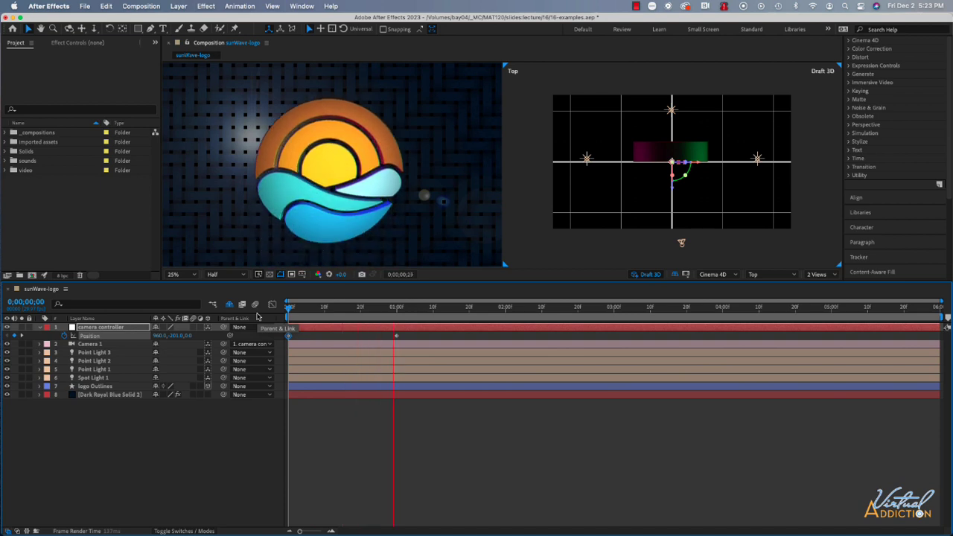
key("space")
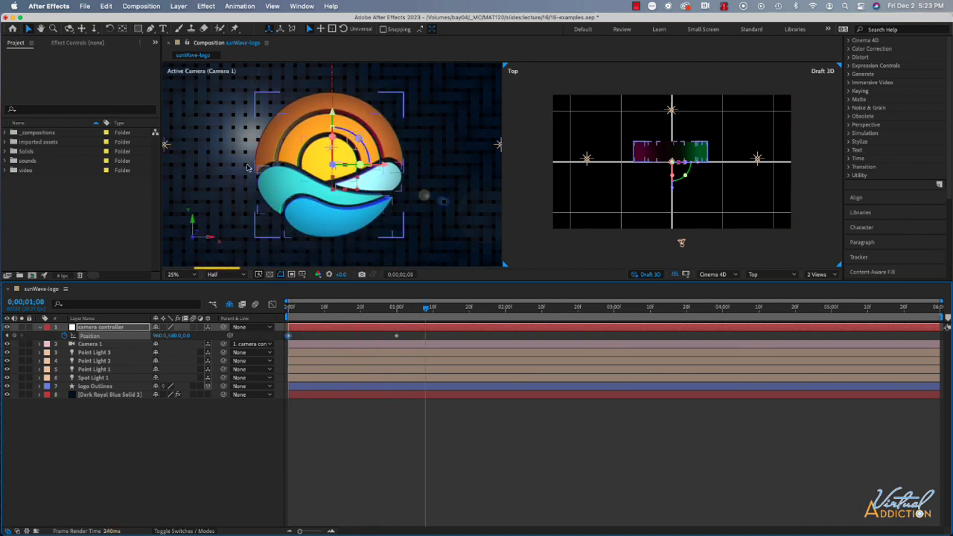
Switch the composition's preview resolution to Quarter and return it to Half
left_click(234, 275)
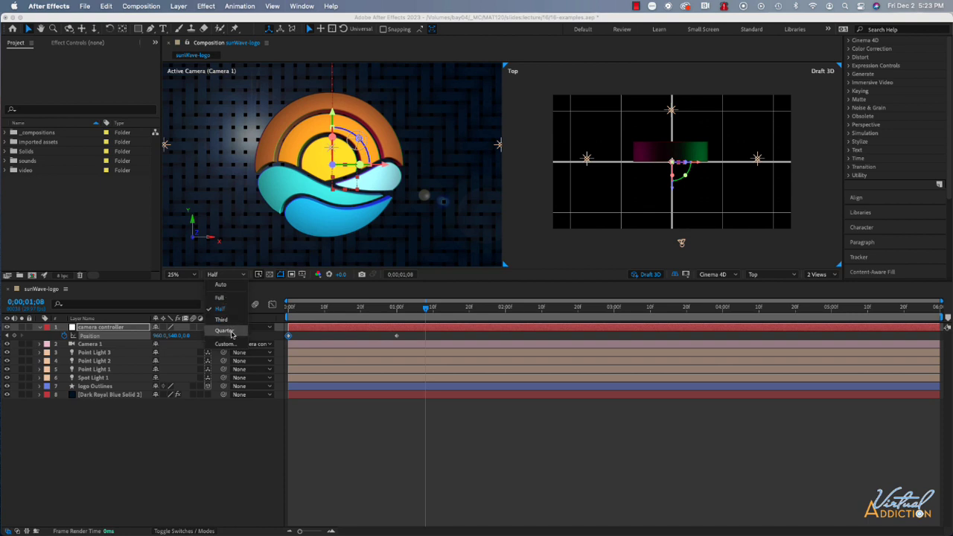
left_click(225, 330)
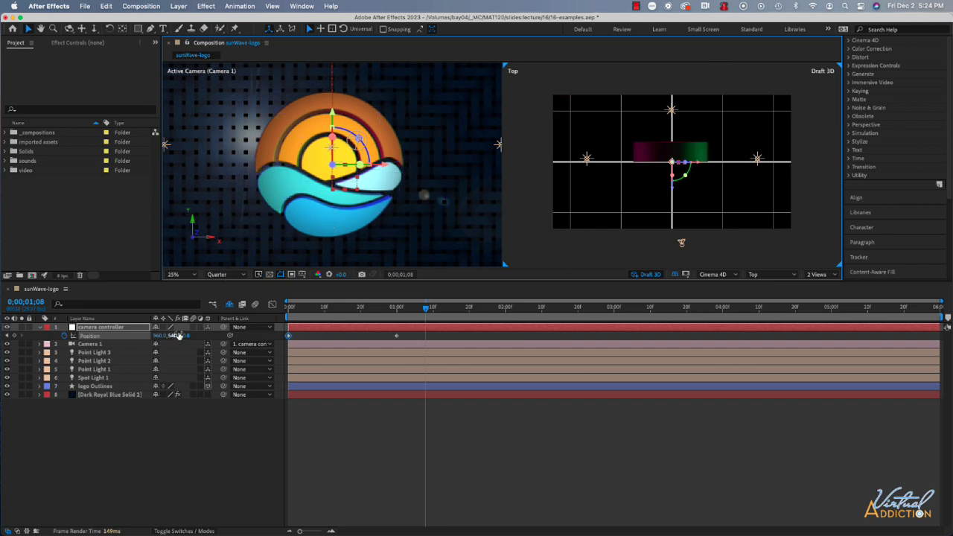
left_click(224, 274)
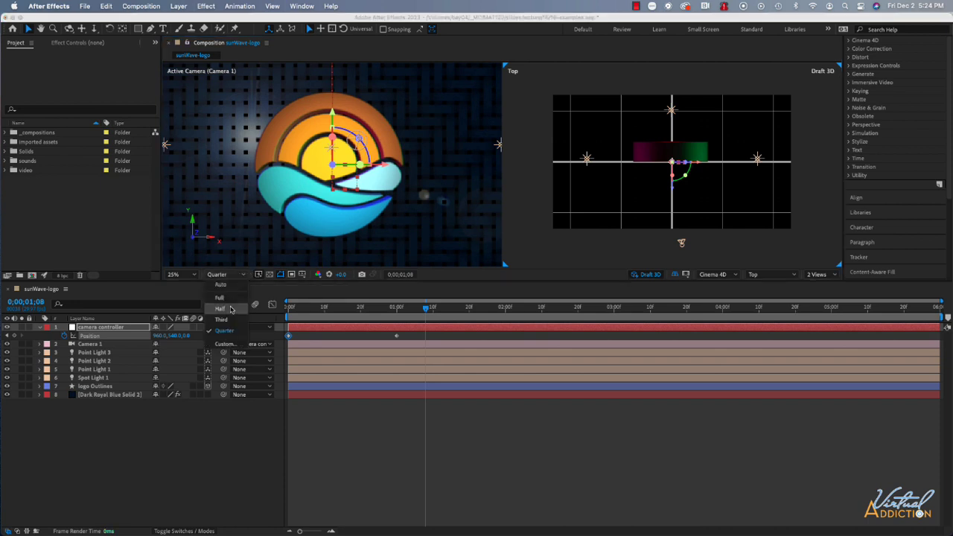
left_click(229, 310)
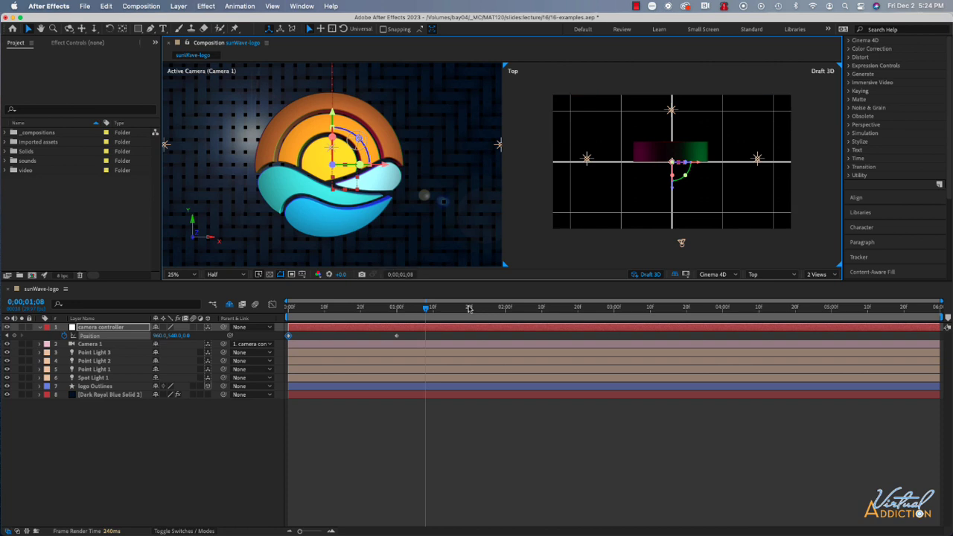
At 0;00;01;10, add a Position keyframe to the camera controller, reveal its rotation properties and set a starting Y Rotation keyframe
left_click_drag(425, 307, 400, 307)
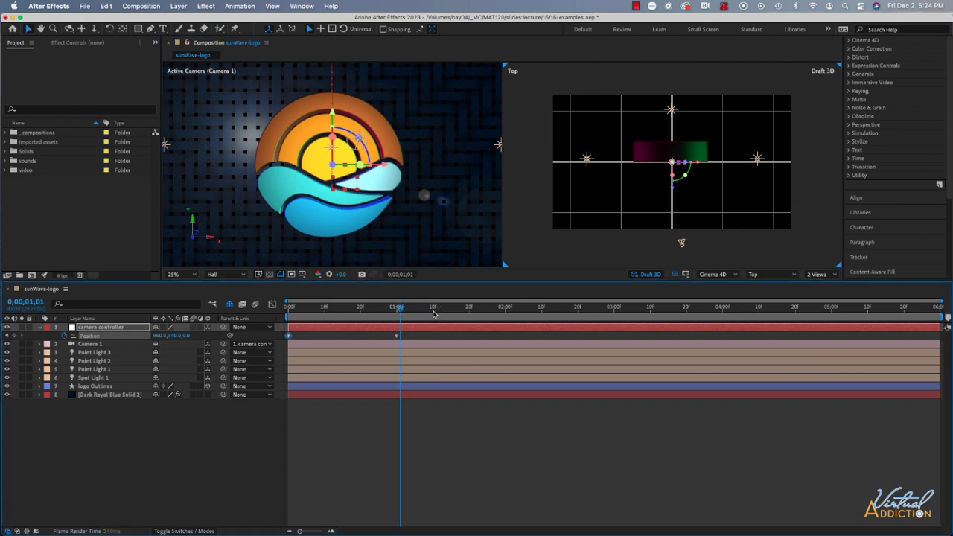
left_click(434, 311)
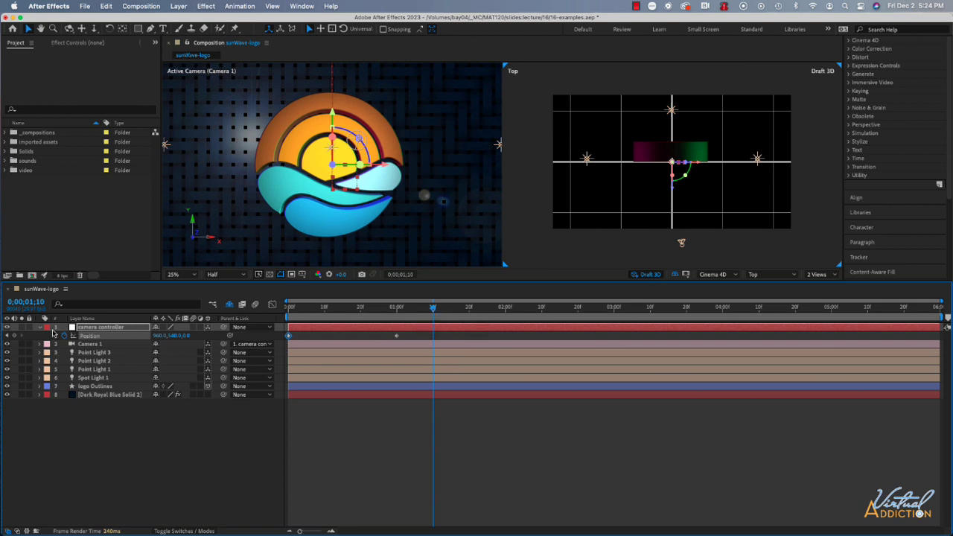
left_click(13, 335)
key("shift+r")
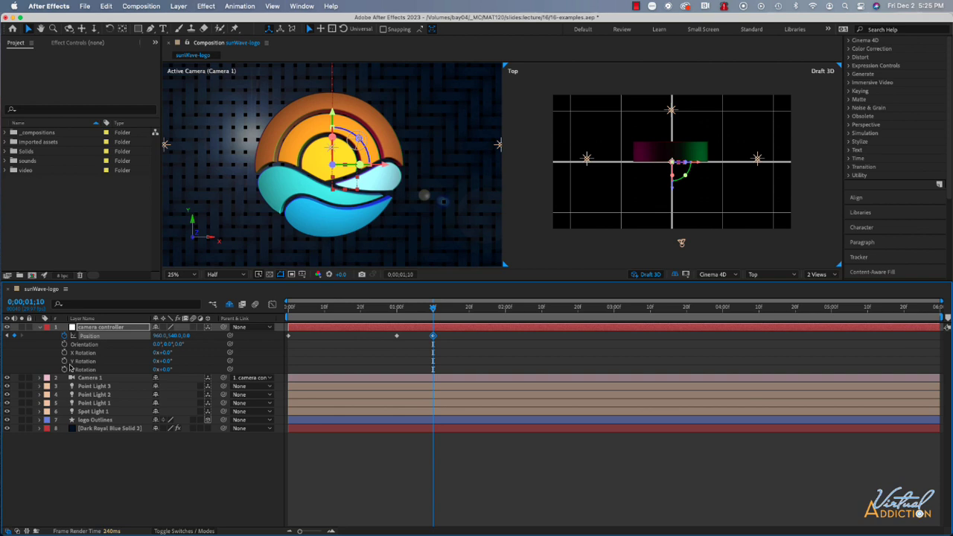
left_click(64, 362)
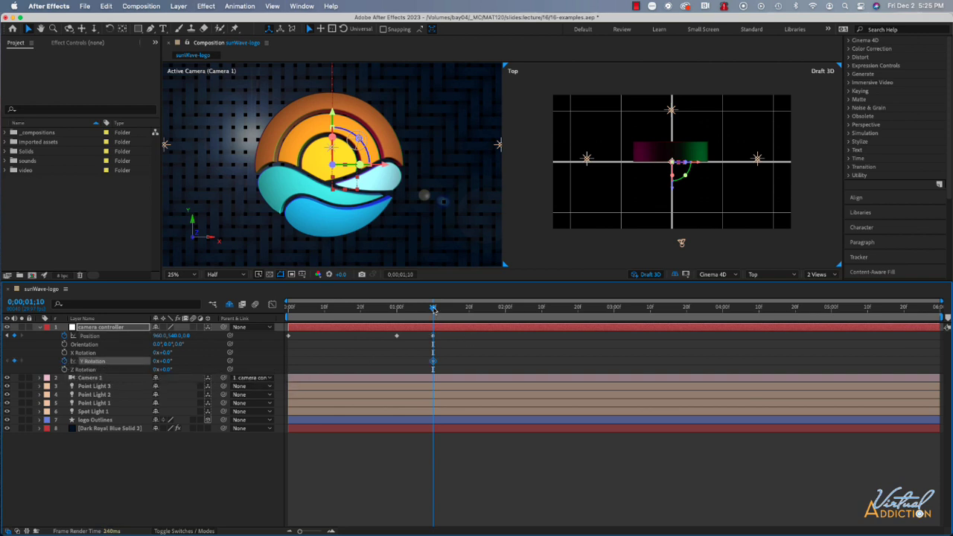
At 0;00;04;00, set the camera controller's Y Rotation to about 359° and preview the animation from the start of the timeline
left_click_drag(433, 309, 727, 316)
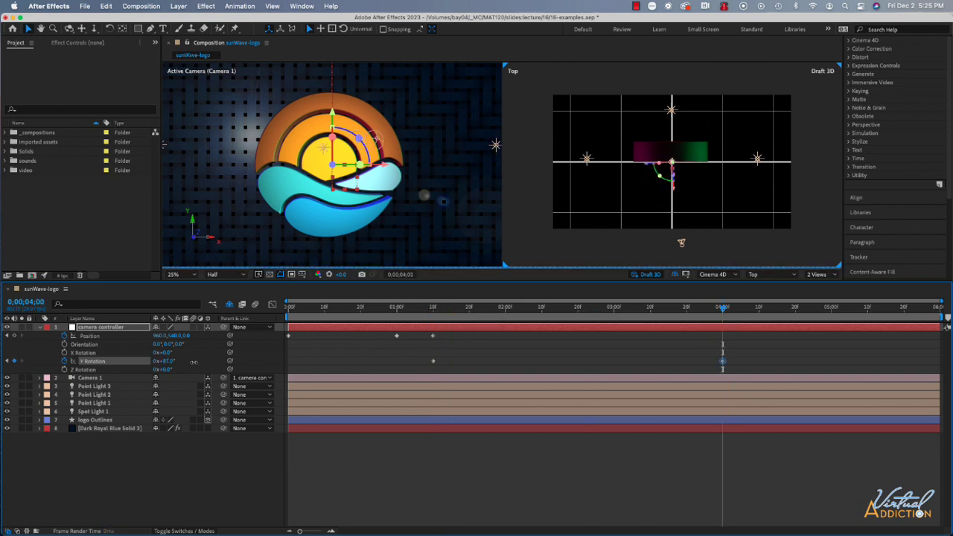
left_click_drag(163, 360, 298, 362)
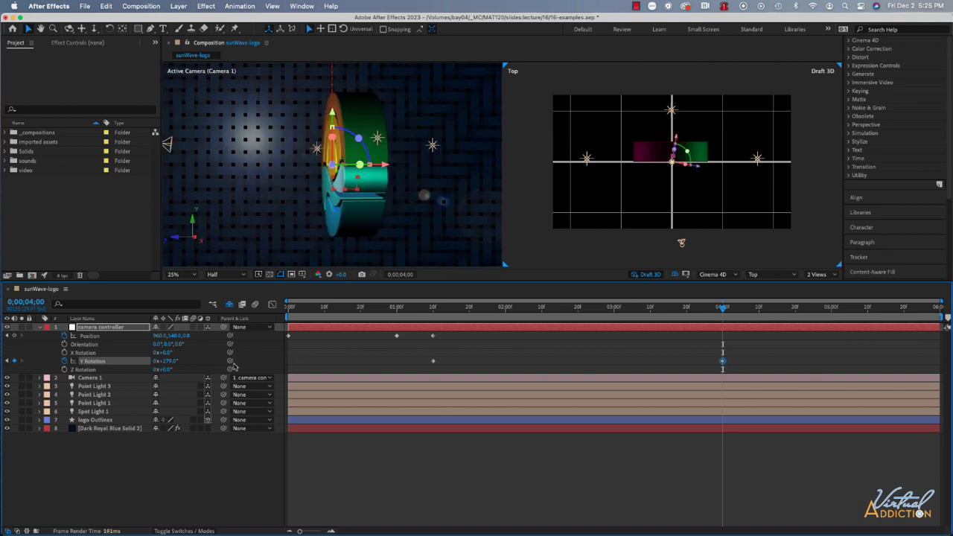
left_click_drag(170, 361, 208, 361)
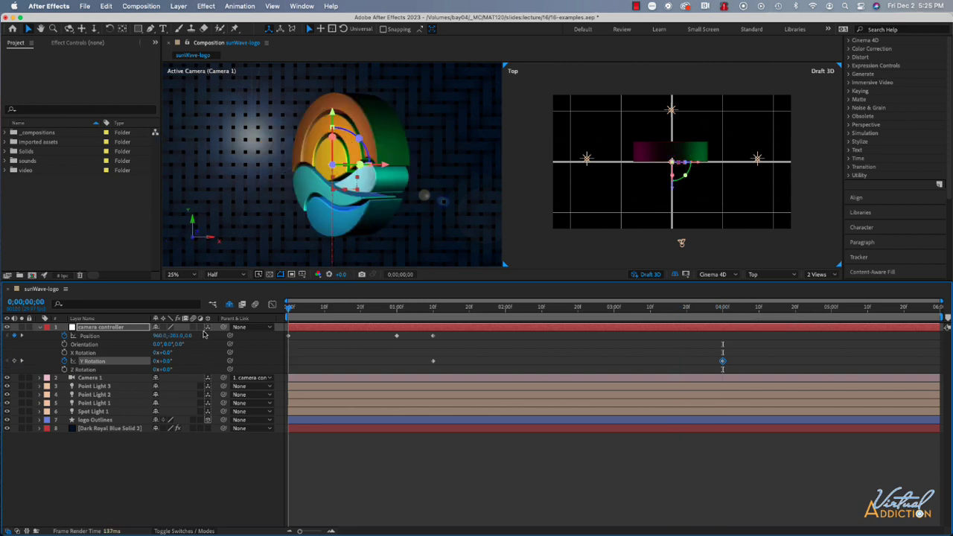
key("Home")
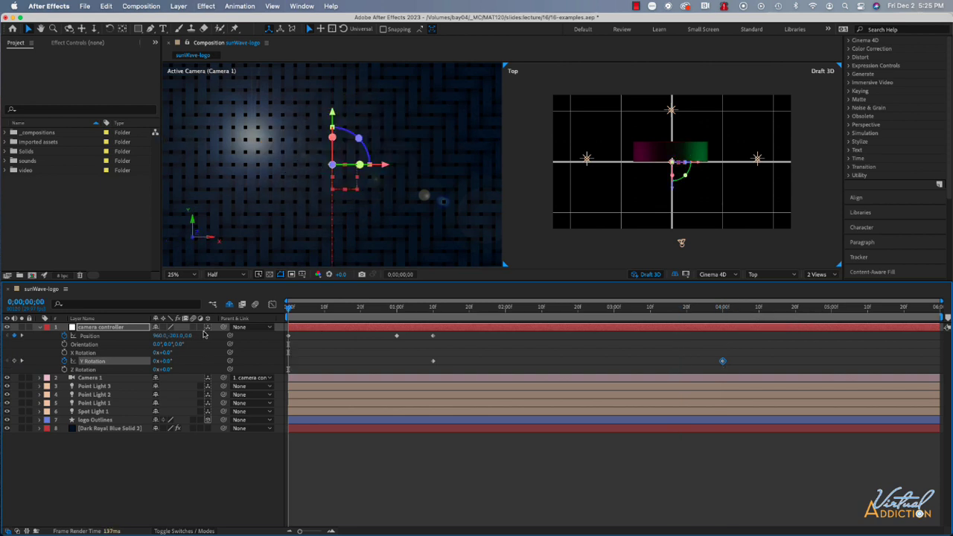
key("space")
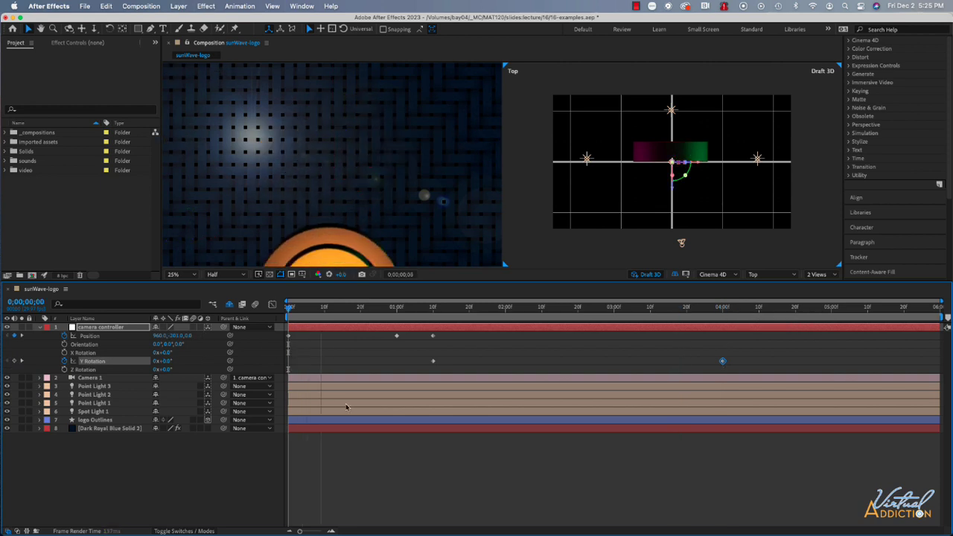